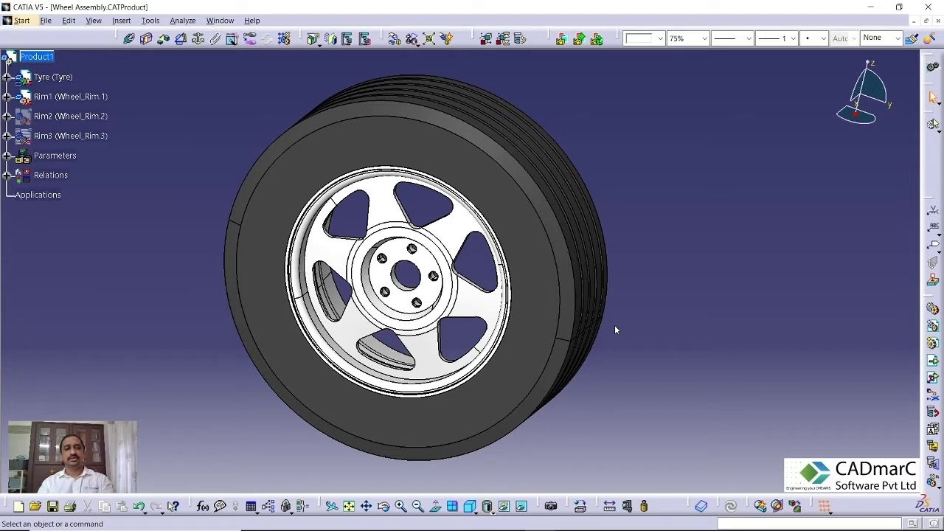
Zoom out on the wheel and float the Assembly variant toolbar over the workspace.
middle_drag(598, 299, 618, 317)
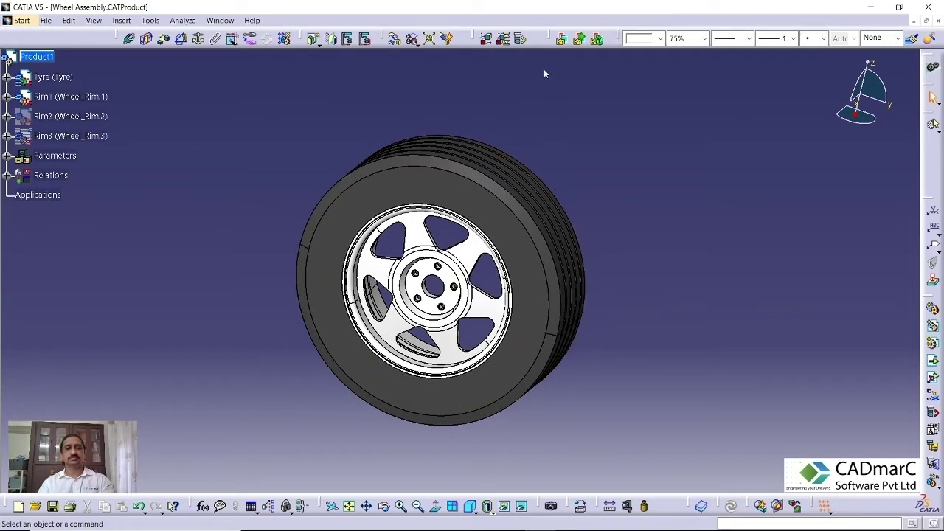
drag(551, 38, 557, 89)
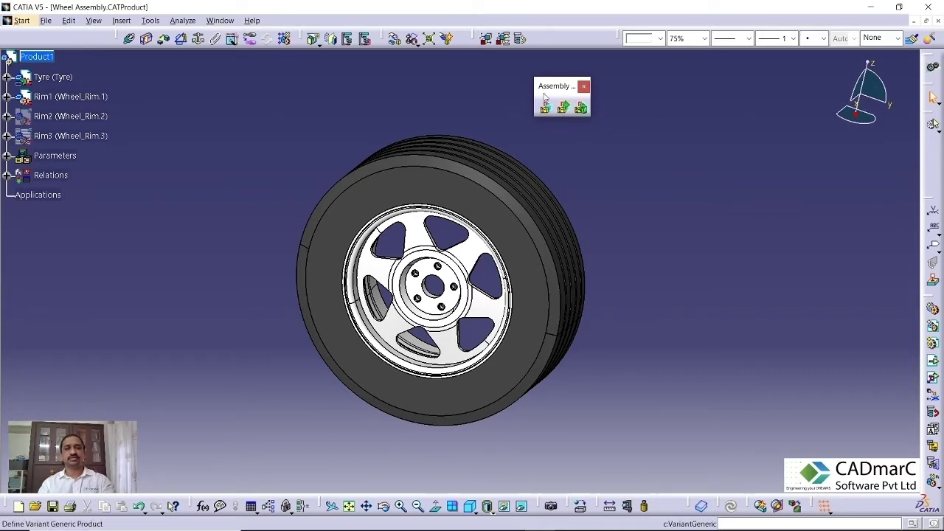
drag(555, 86, 547, 38)
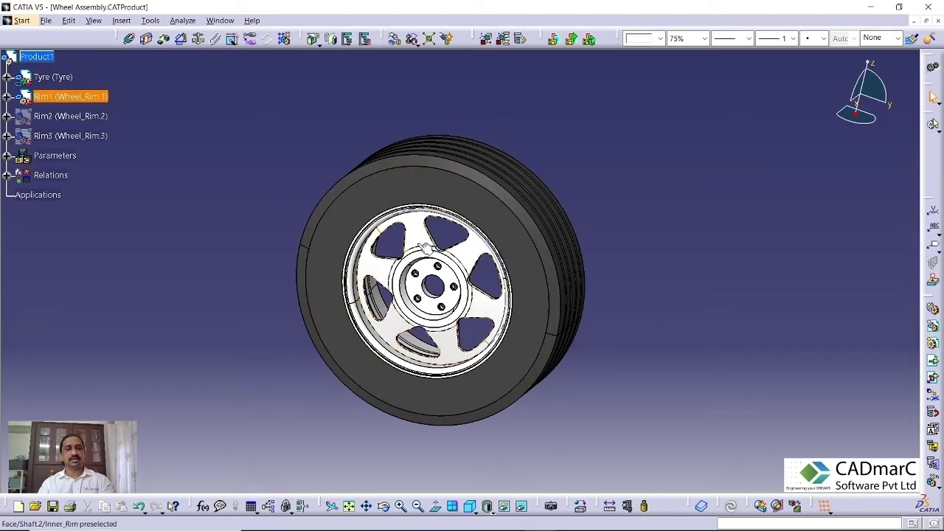
Hide Rim2 and Rim3 so only Rim1 shows in the tyre.
right_click(78, 117)
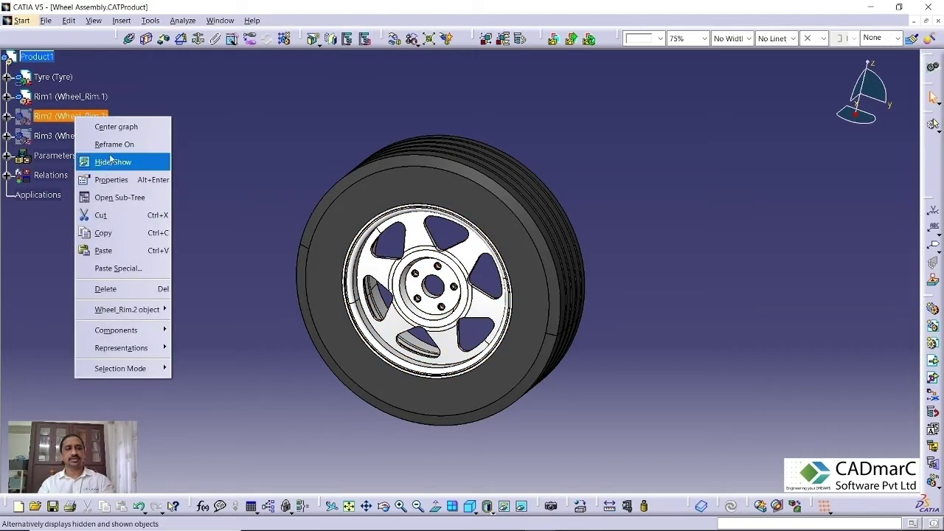
click(111, 162)
right_click(88, 136)
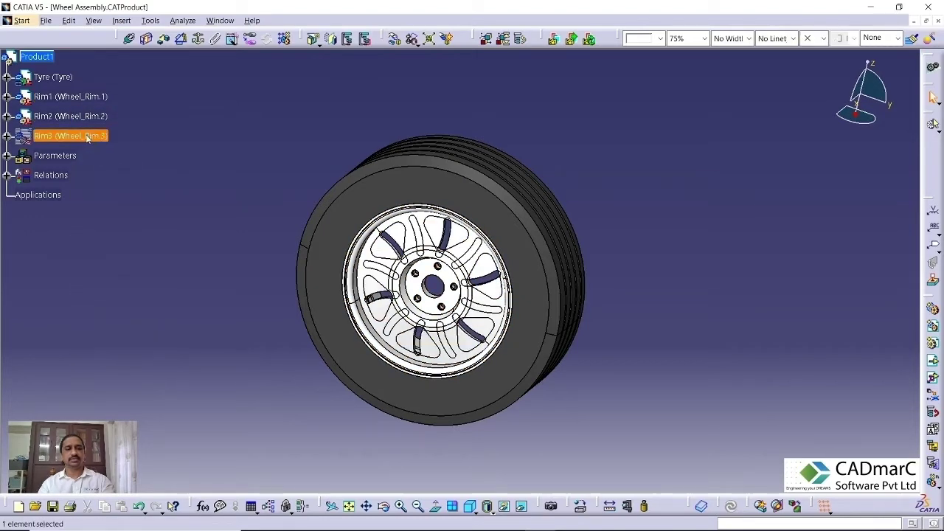
click(110, 181)
middle_drag(400, 316, 378, 279)
Show Rim2 and hide Rim1 to view the Rim2 design on its own.
right_click(86, 117)
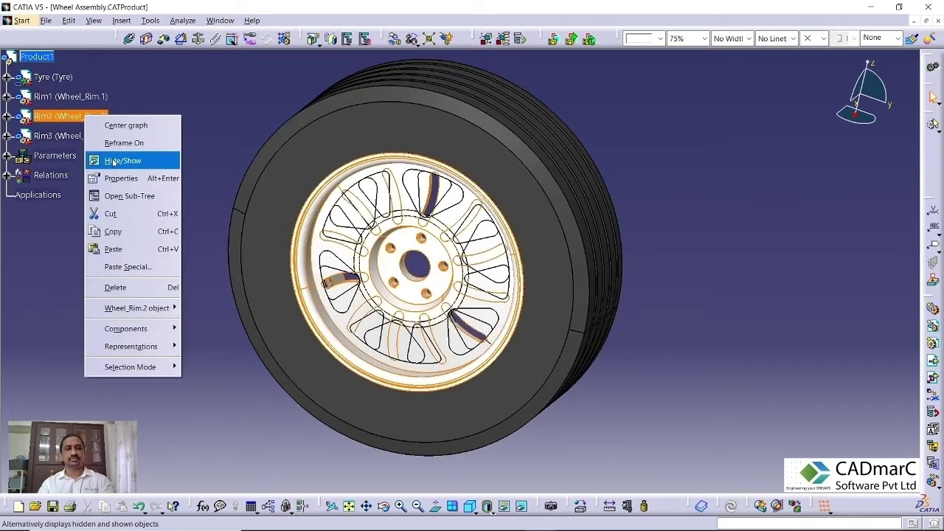
click(118, 160)
right_click(88, 96)
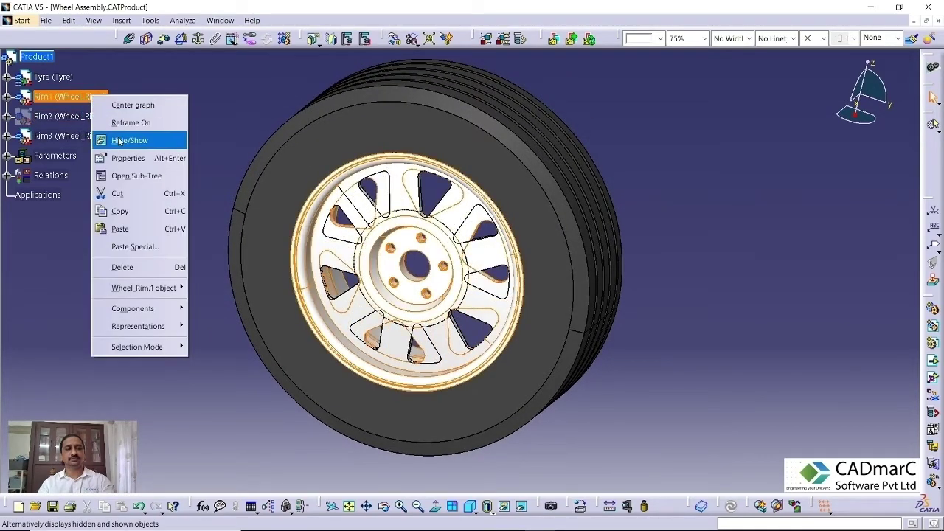
click(118, 139)
click(398, 216)
click(209, 178)
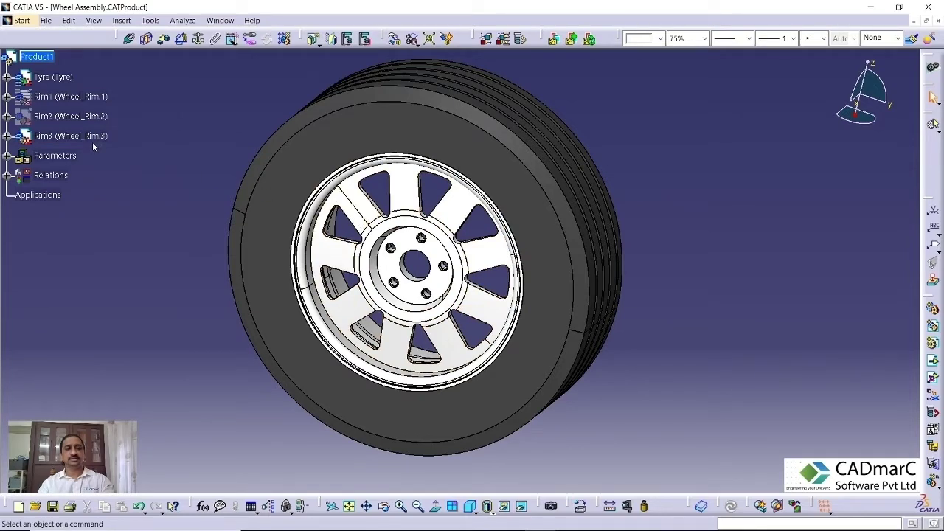
Show Rim1 again, toggle Rim3 and Rim2 visibility, then hide Rim1.
right_click(87, 97)
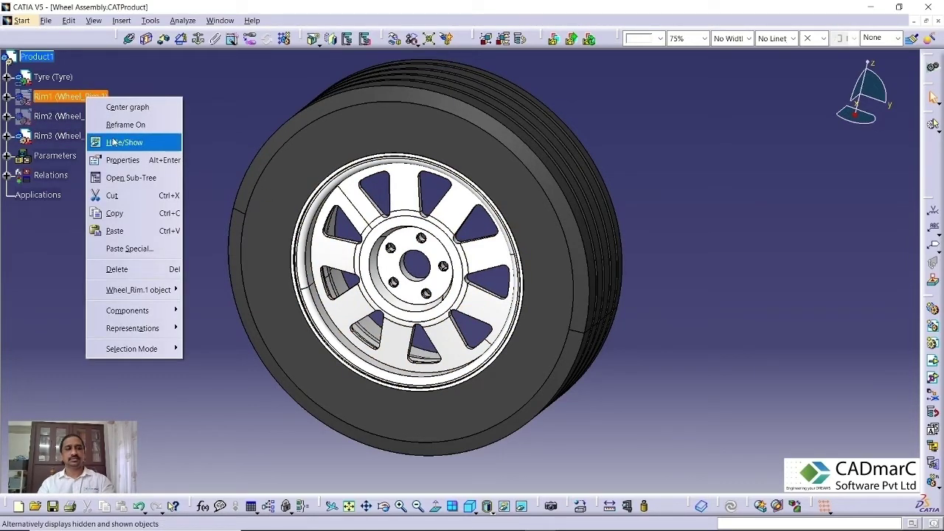
click(116, 143)
click(87, 136)
right_click(88, 136)
click(121, 181)
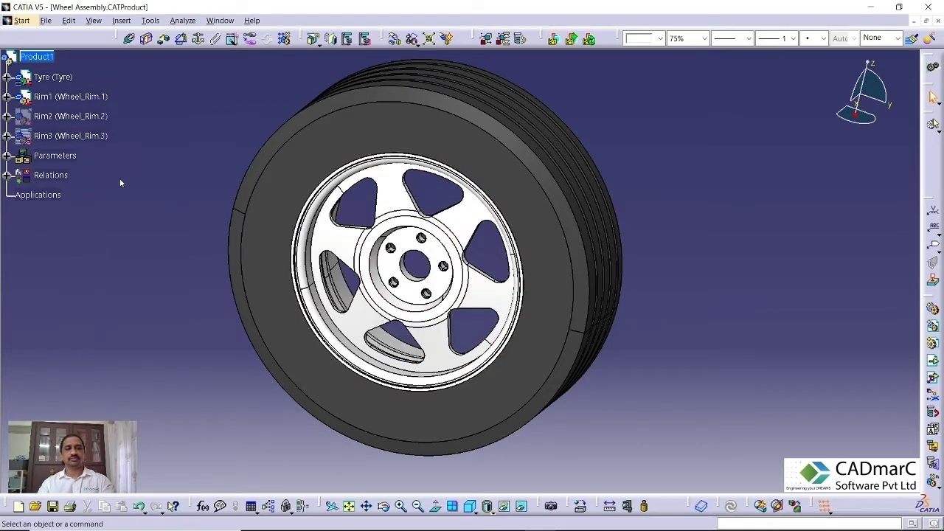
right_click(83, 117)
click(111, 162)
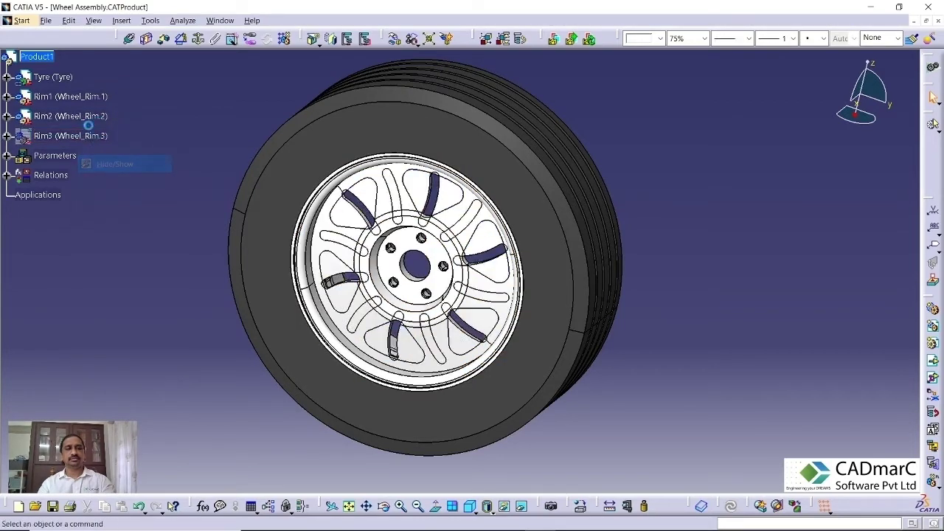
right_click(87, 101)
click(116, 141)
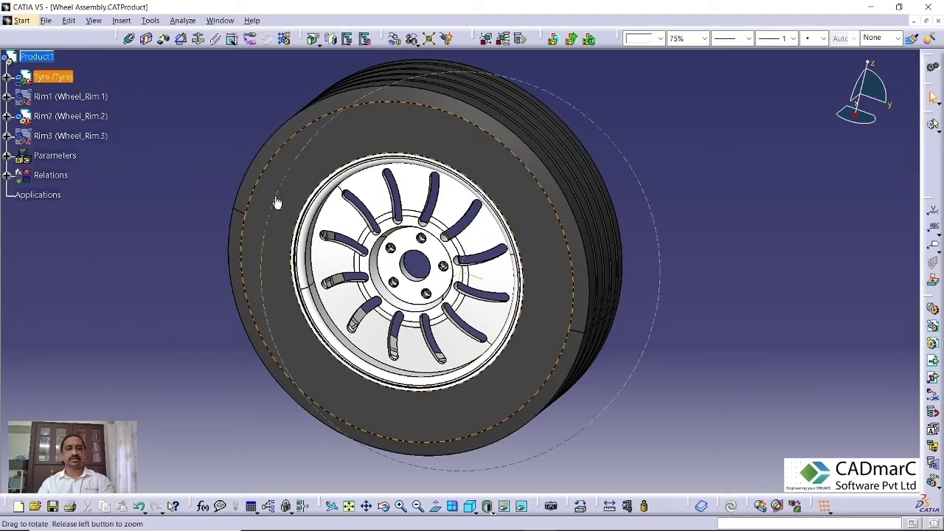
Hide Rim3 so only the grid-pattern Rim2 remains inside the tyre.
middle_drag(276, 202, 280, 211)
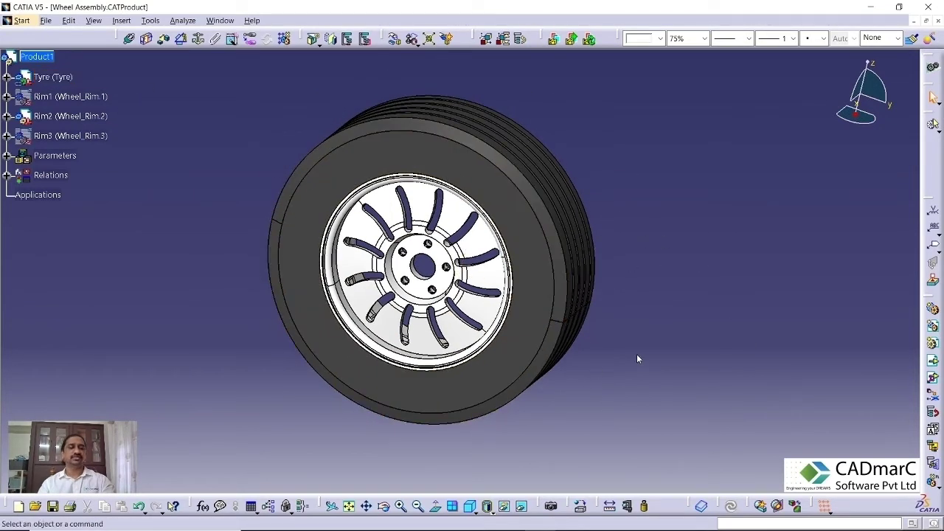
click(78, 96)
scroll(99, 124, up, 3)
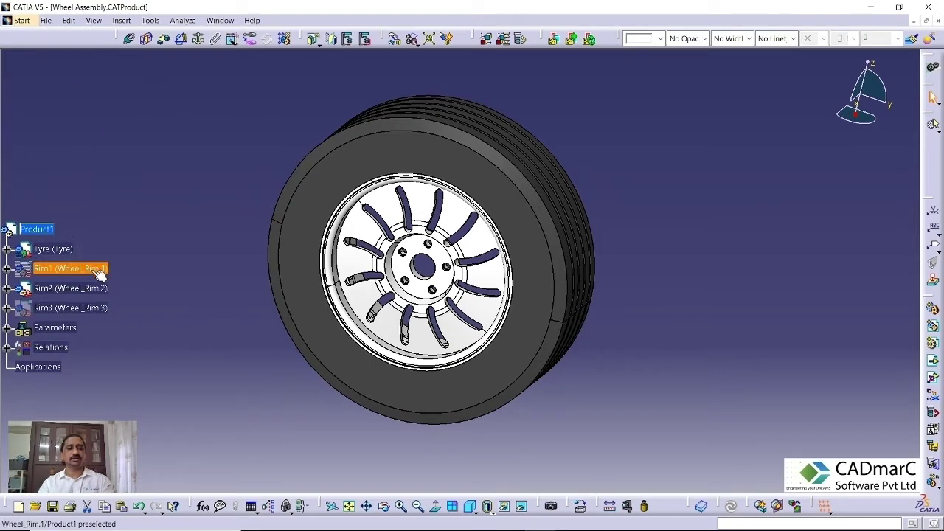
scroll(96, 199, down, 2)
scroll(94, 181, down, 2)
right_click(90, 137)
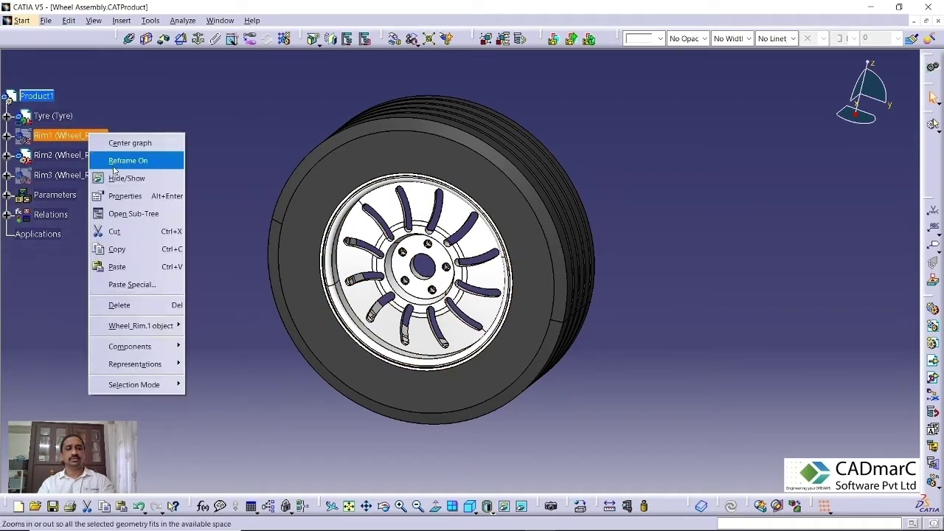
click(122, 178)
right_click(76, 175)
click(112, 217)
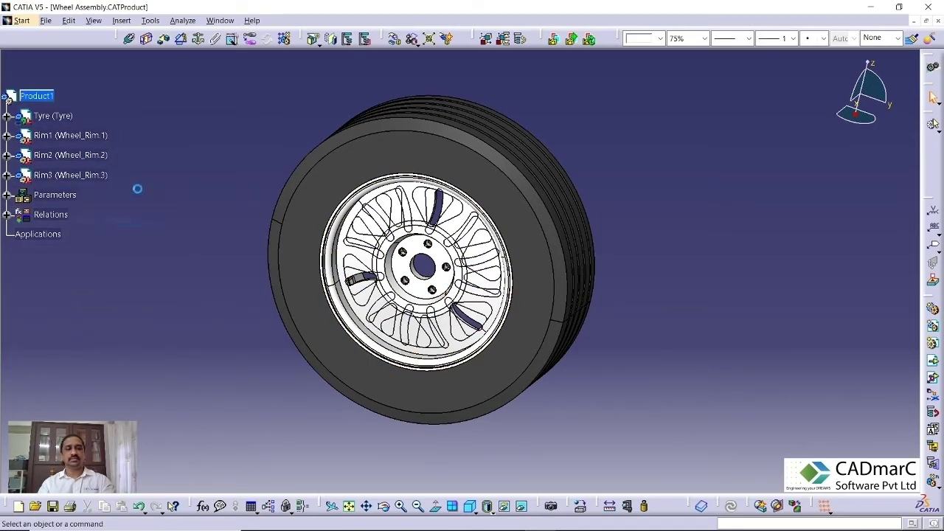
middle_drag(523, 361, 560, 320)
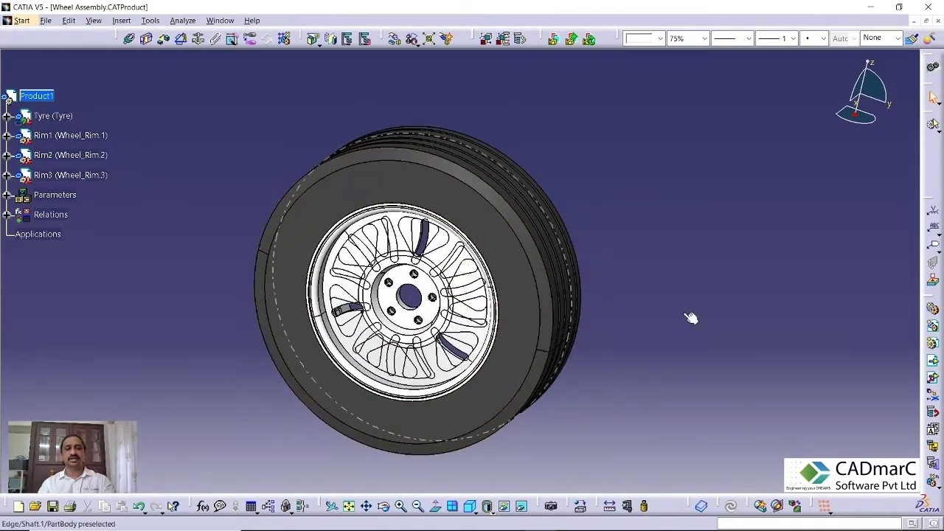
Open Define Variant Generic Product and add three new variants, Comment 1 to Comment 3.
click(554, 40)
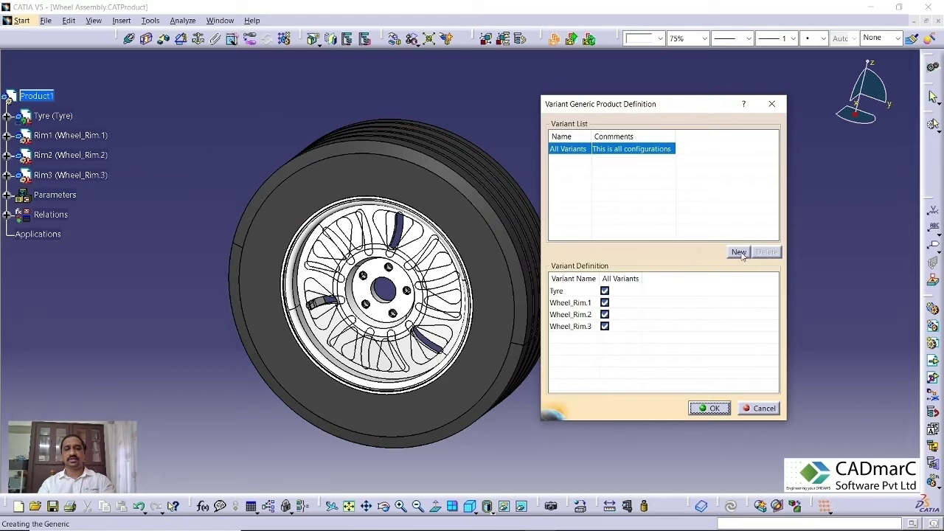
click(739, 253)
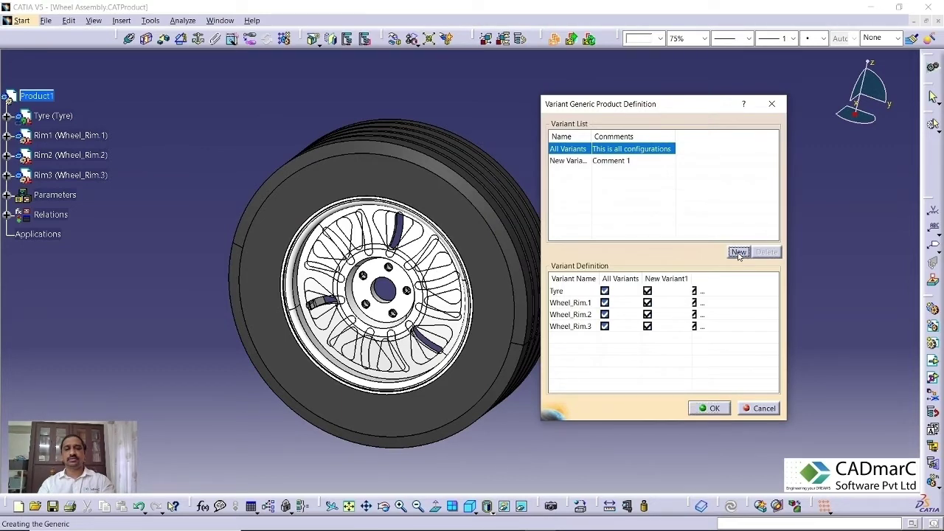
click(739, 253)
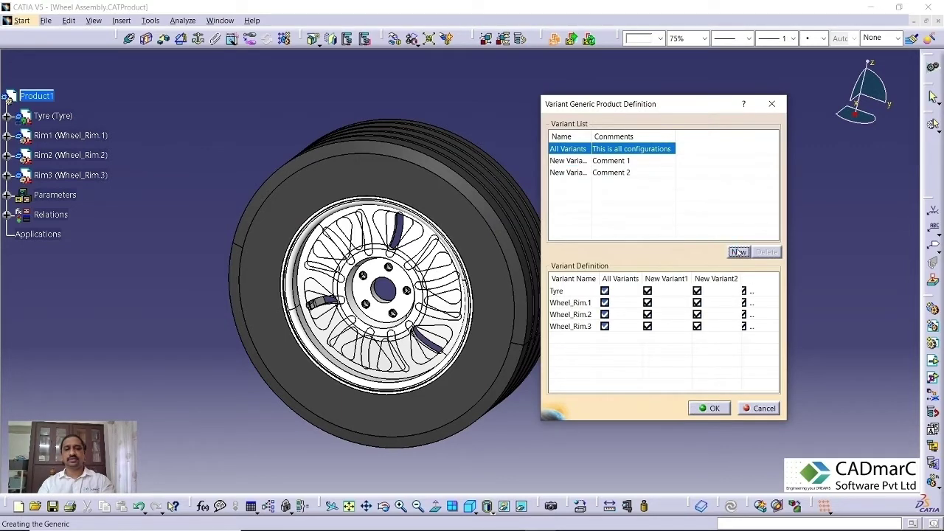
click(739, 253)
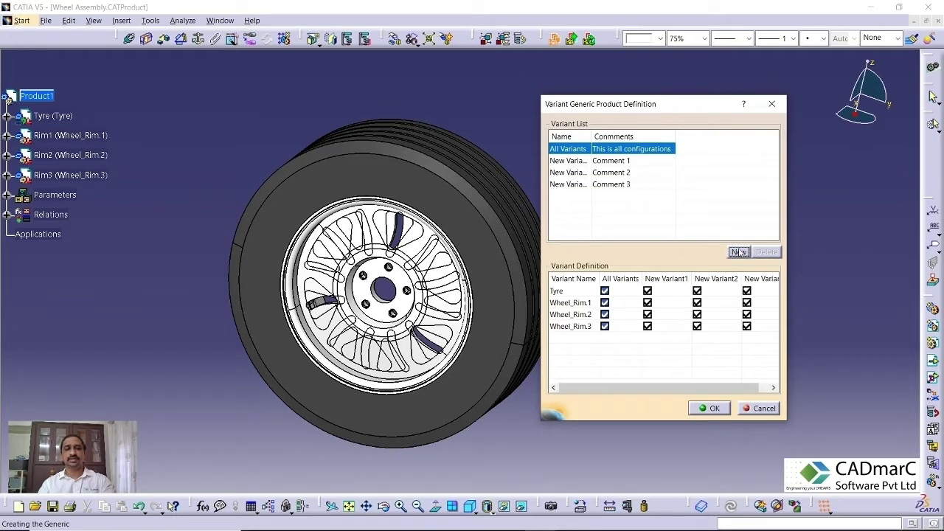
Limit New Variant1 to Wheel_Rim.1 and New Variant2 to Wheel_Rim.2.
click(579, 162)
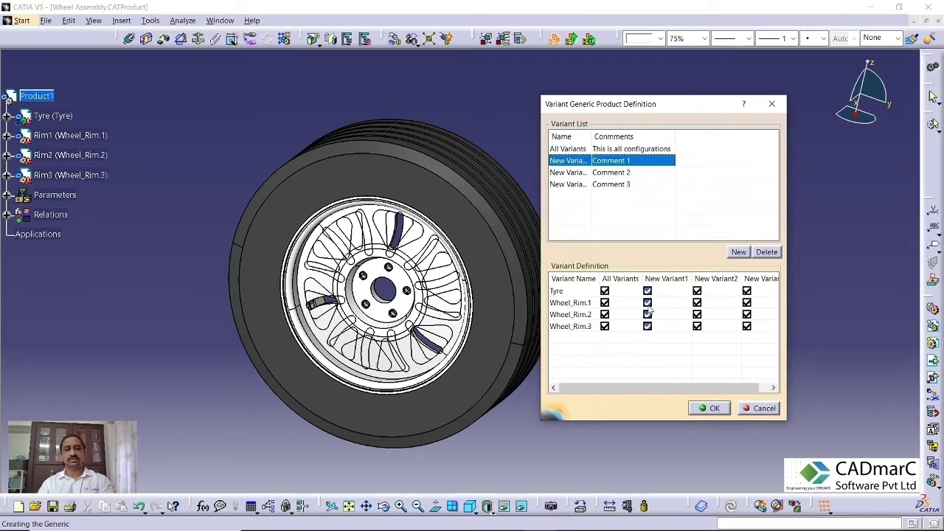
click(647, 314)
click(647, 326)
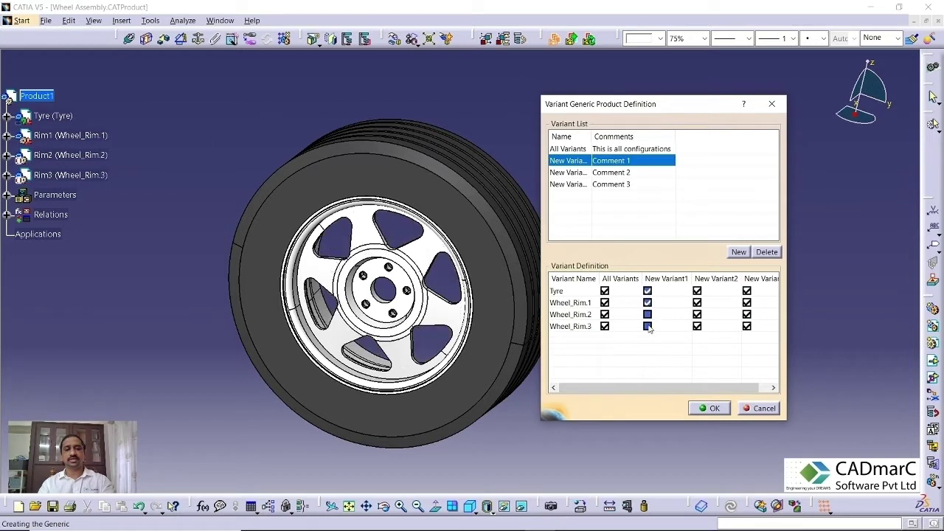
click(588, 174)
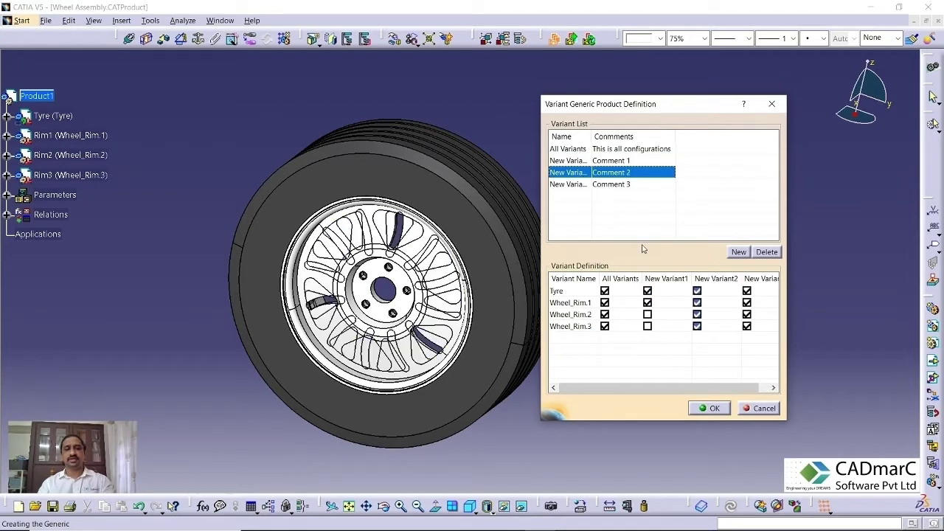
click(697, 302)
click(697, 326)
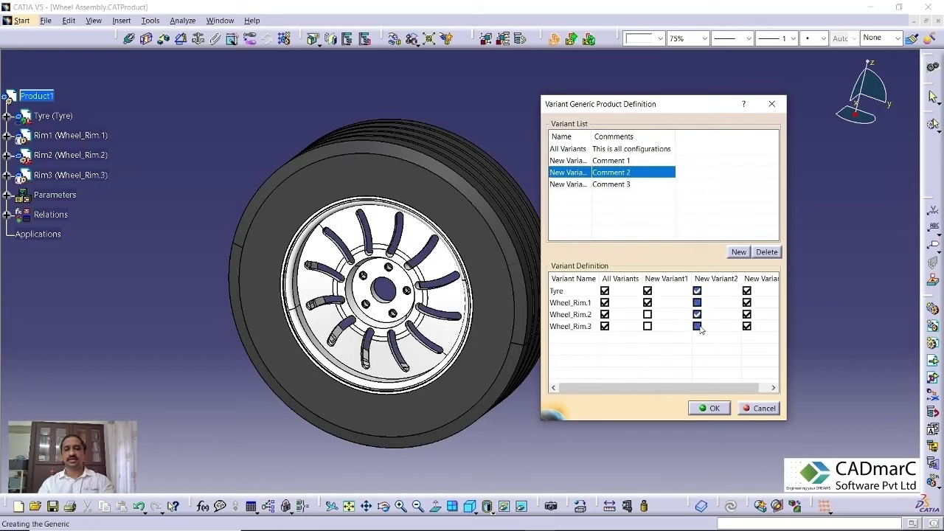
Limit New Variant3 to Wheel_Rim.3, preview all three, and widen the Name column.
click(596, 186)
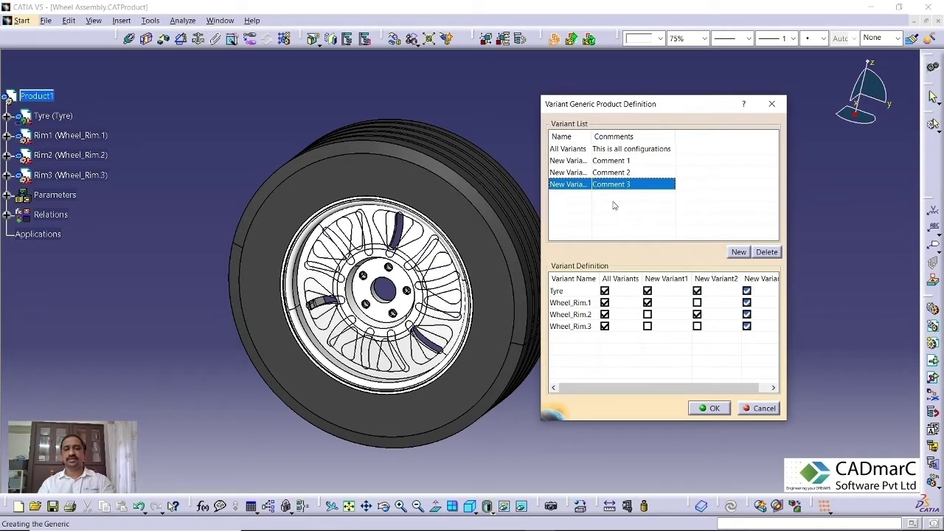
click(747, 302)
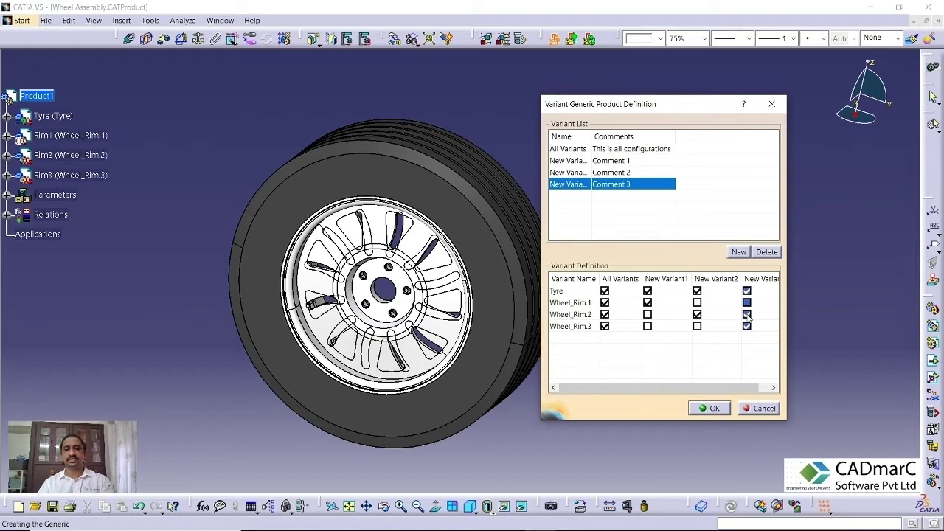
click(746, 315)
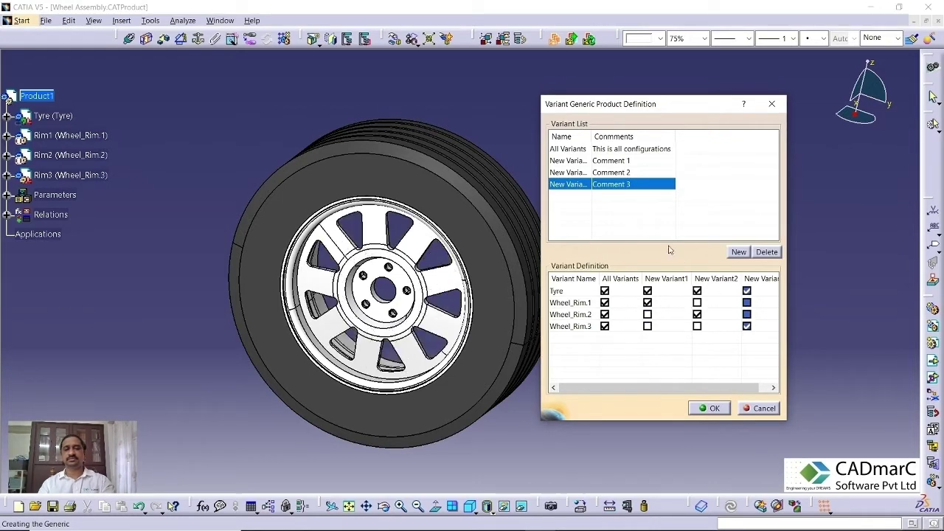
click(574, 161)
click(575, 173)
click(575, 184)
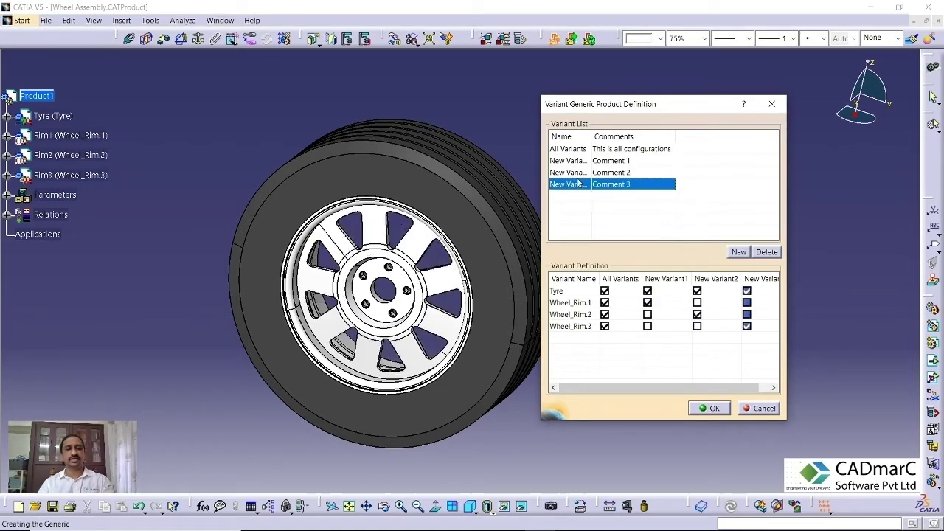
drag(592, 136, 627, 140)
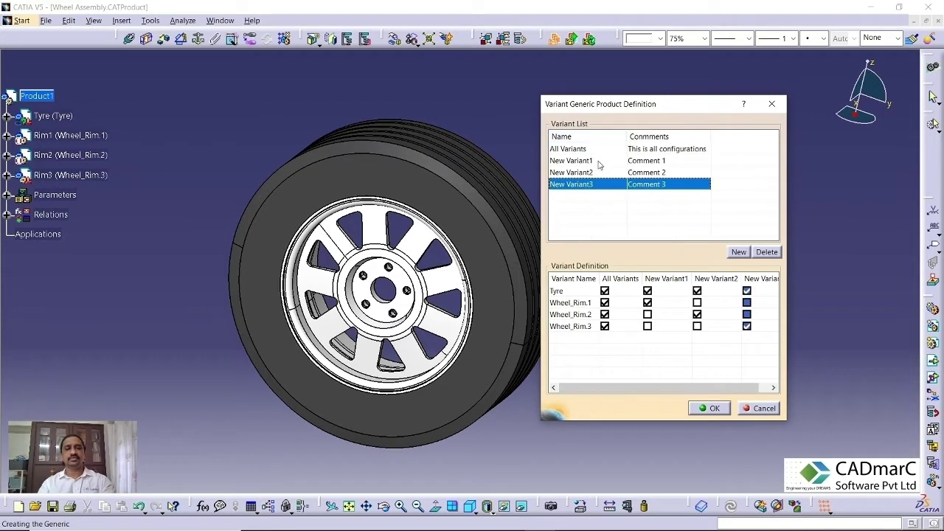
Rename the first two variants to design 1 and design 2.
click(598, 162)
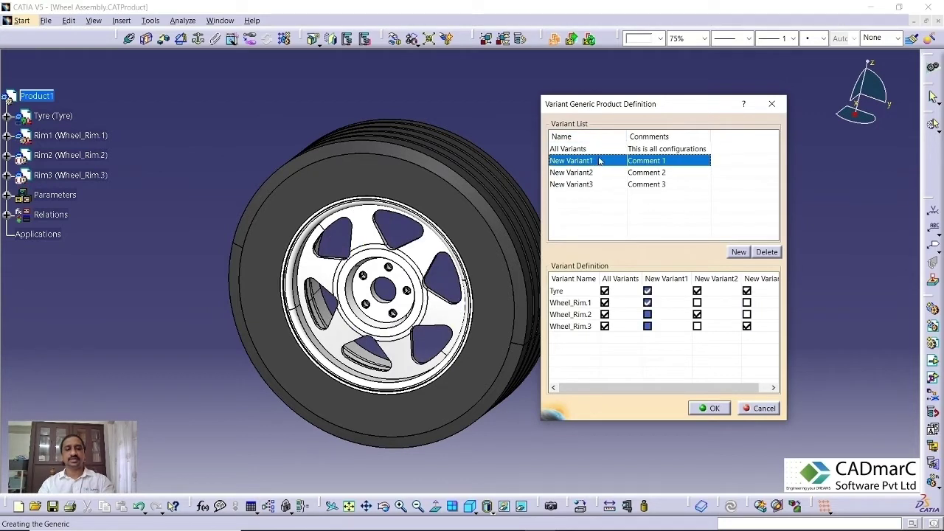
click(599, 160)
text(de)
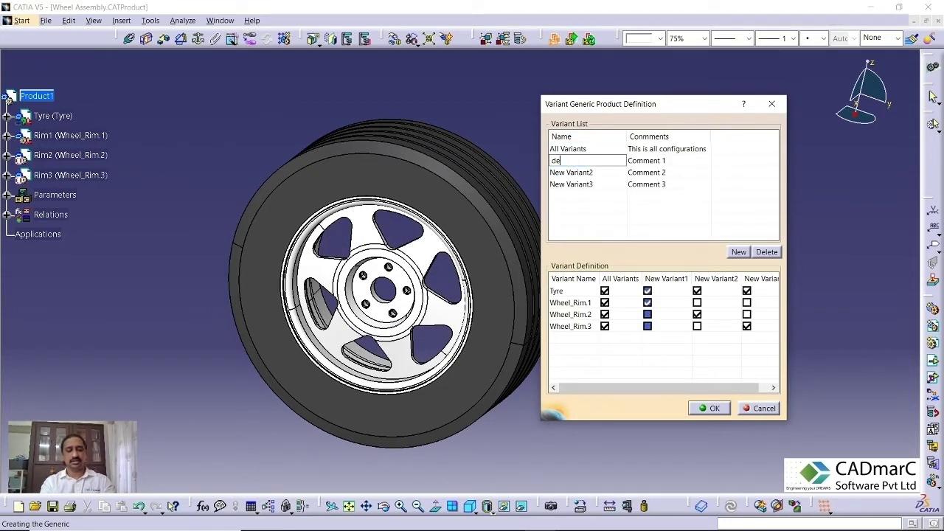
text(sign 1)
click(583, 174)
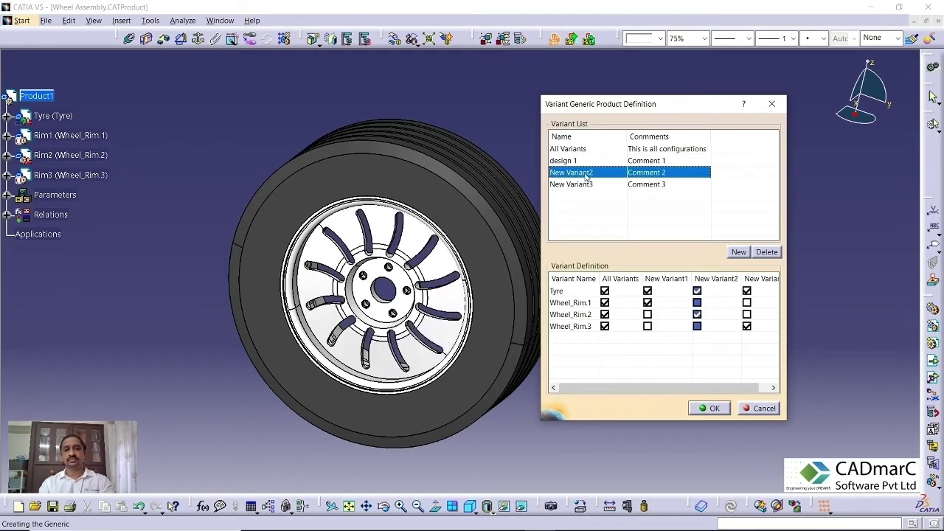
click(588, 174)
text(design 2)
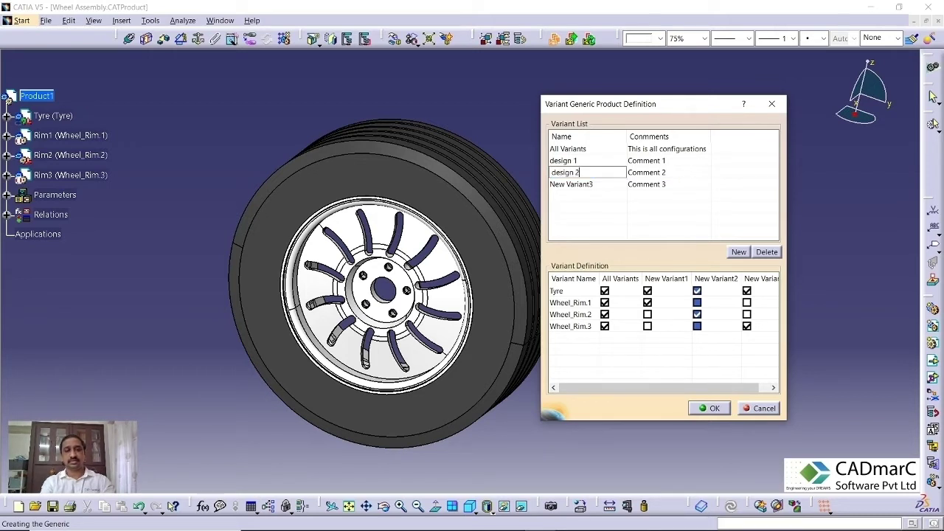
Rename the third variant to design 3, then preview the design 1 and design 2 rims.
click(596, 184)
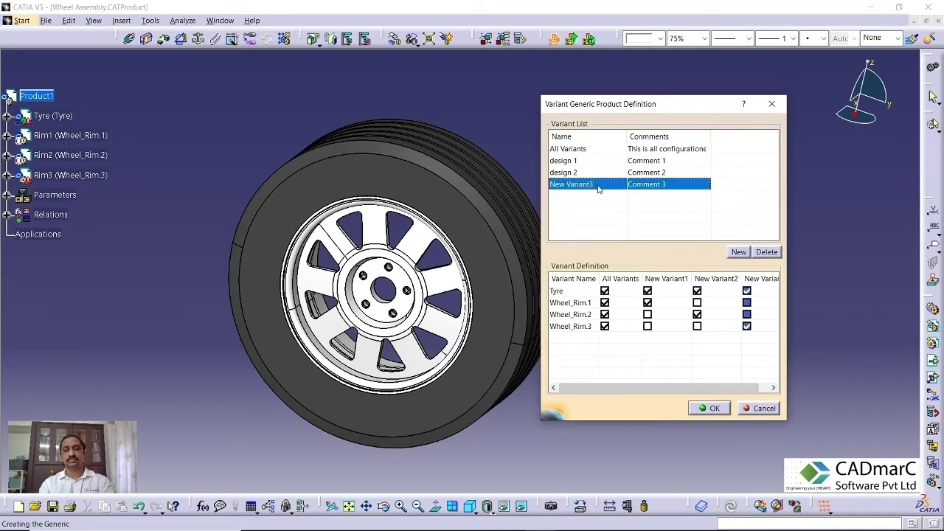
click(598, 185)
text(design 3)
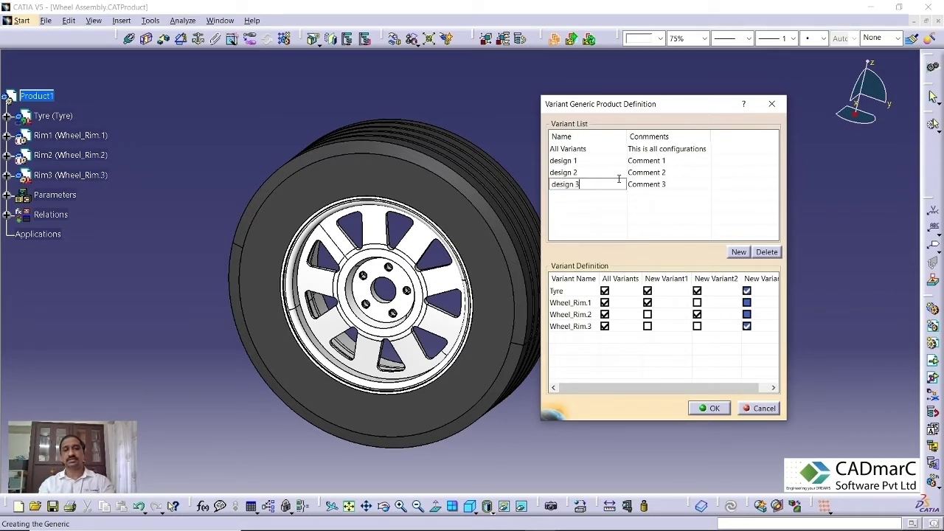
click(604, 161)
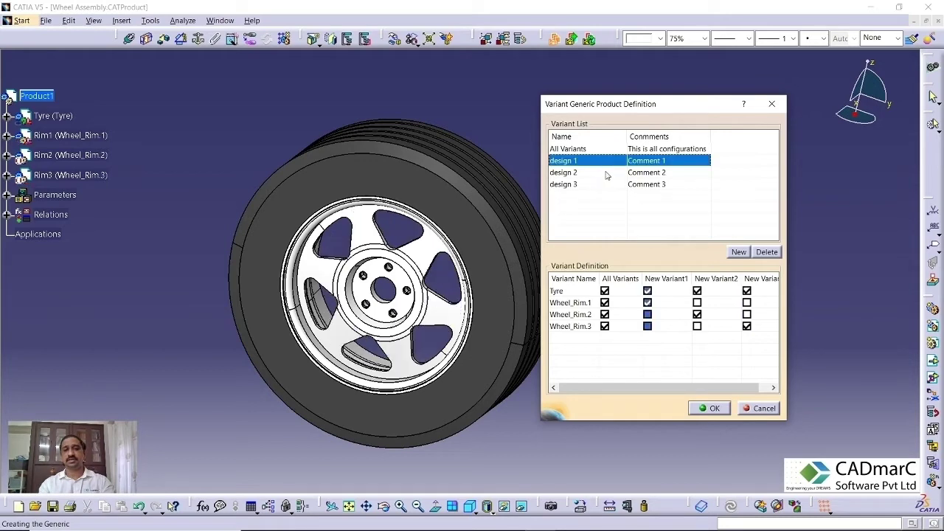
click(661, 172)
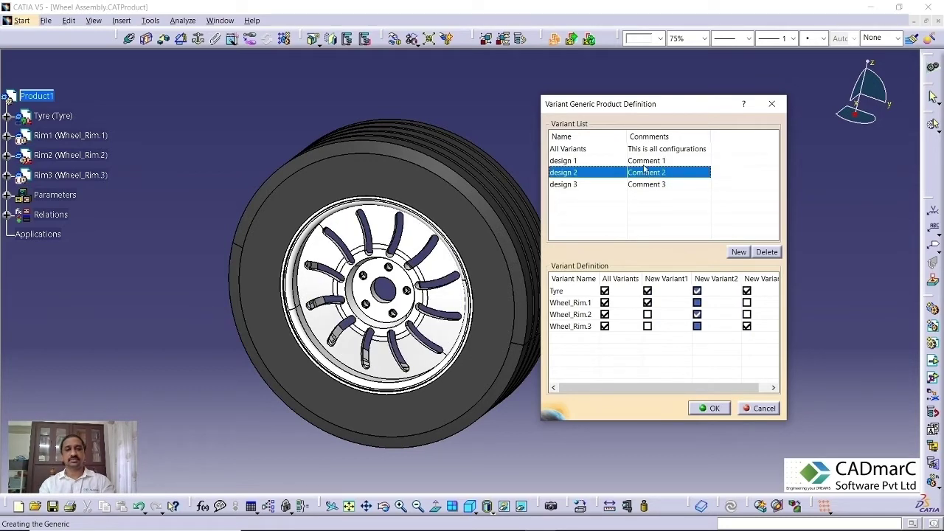
click(646, 162)
click(657, 174)
Change design 1's comment from Comment 1 to 7 spokes.
click(654, 185)
click(653, 162)
click(656, 161)
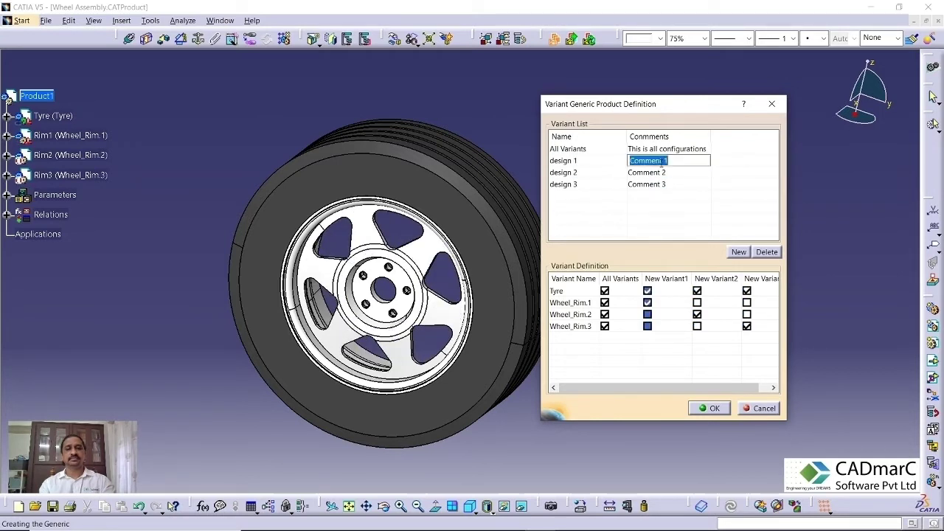
click(663, 161)
double_click(629, 160)
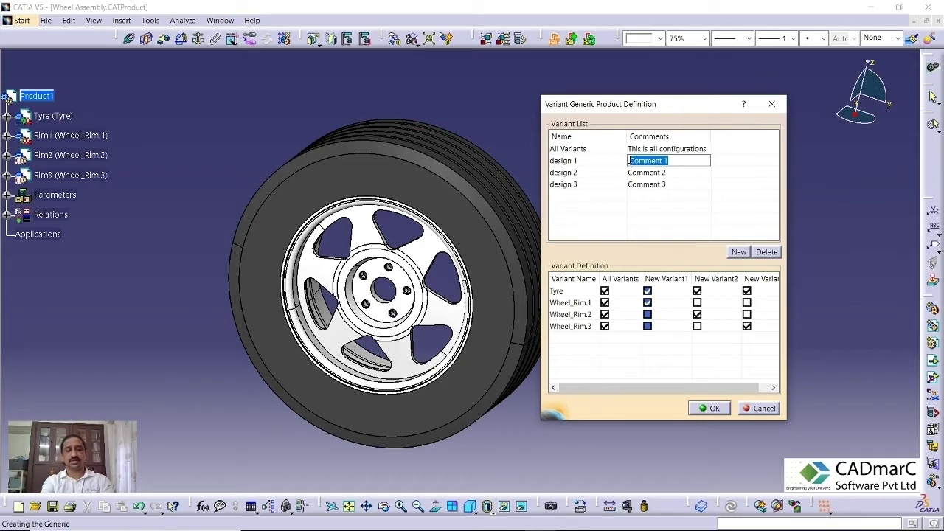
text(7 spokes)
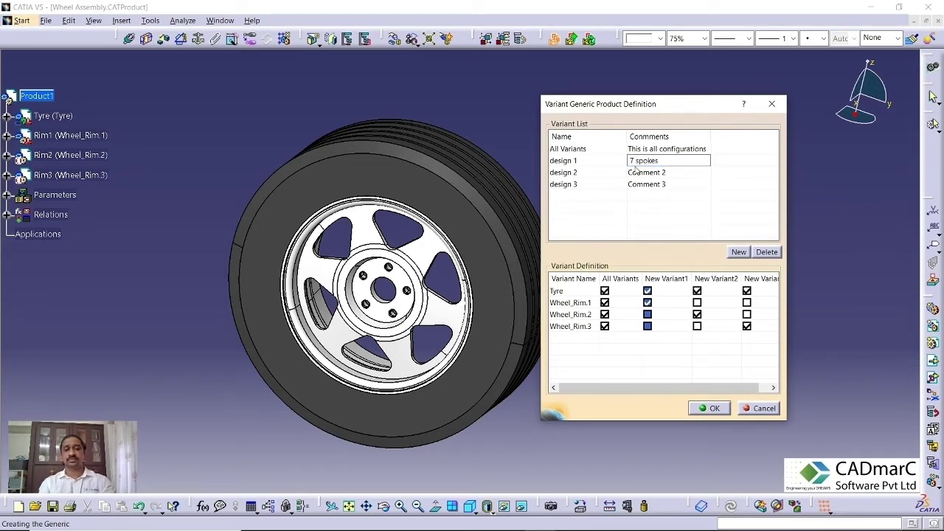
click(648, 174)
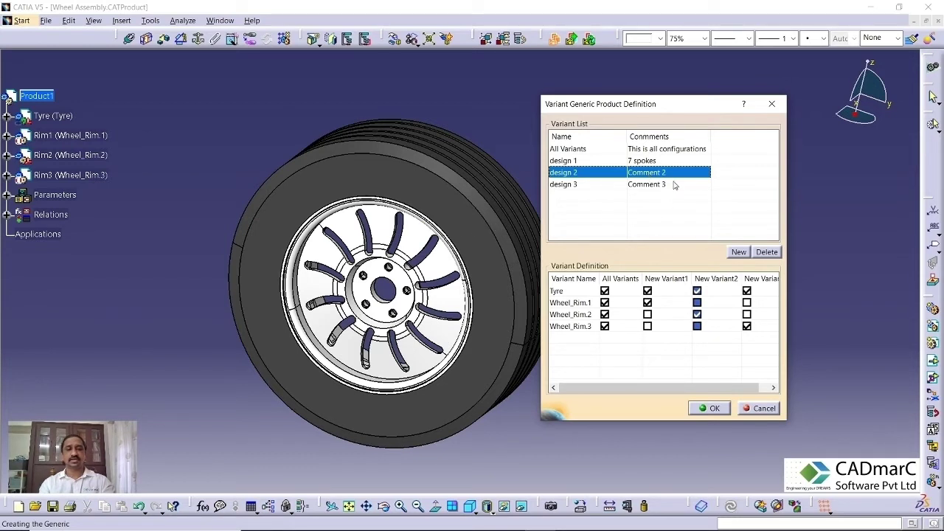
Comment design 2 as grid design and design 3 as 9 spokes, then confirm with OK.
click(645, 175)
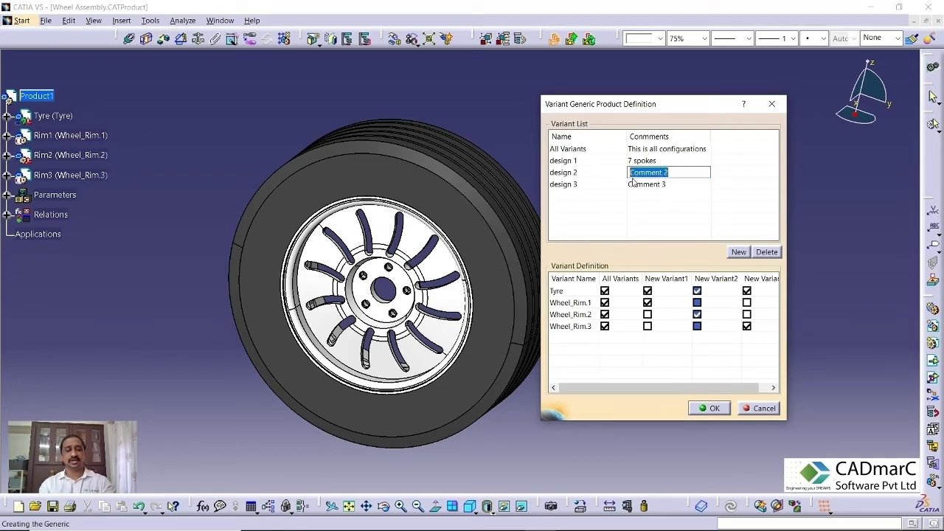
text(grid design)
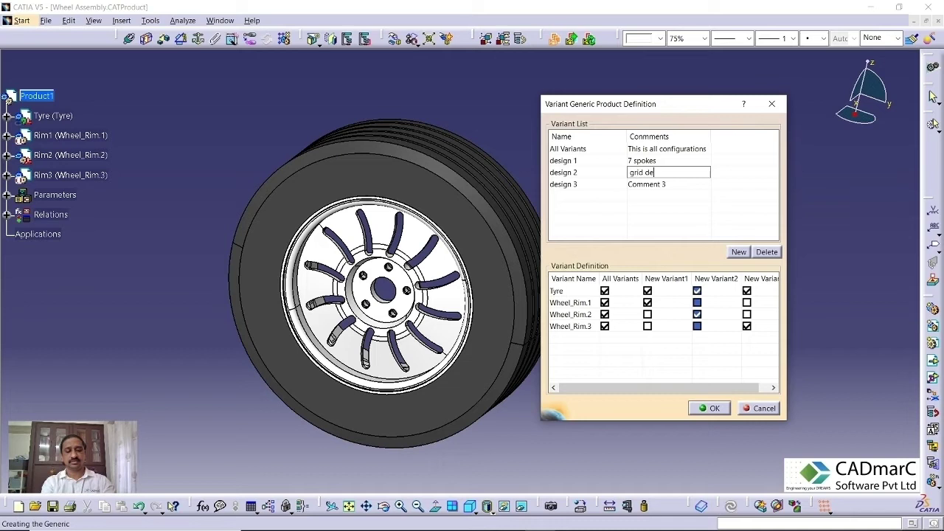
click(648, 183)
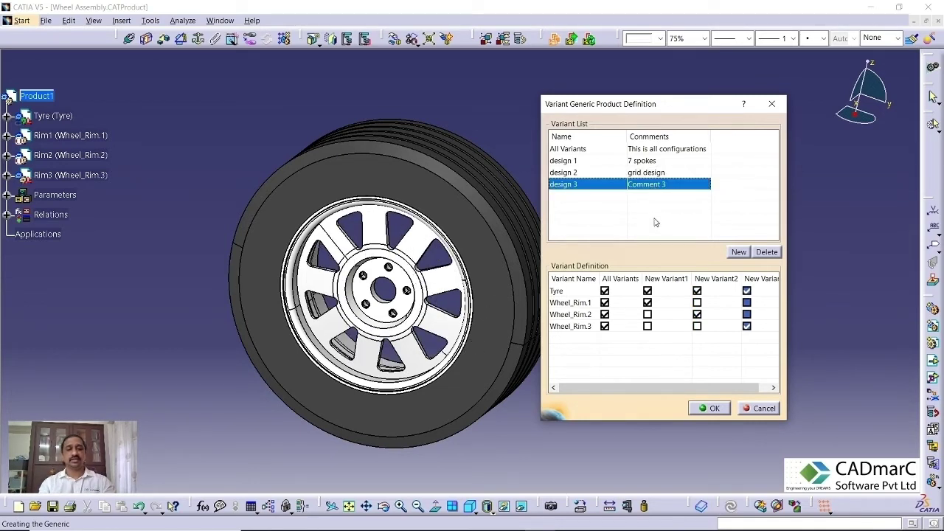
click(677, 193)
click(677, 188)
click(662, 185)
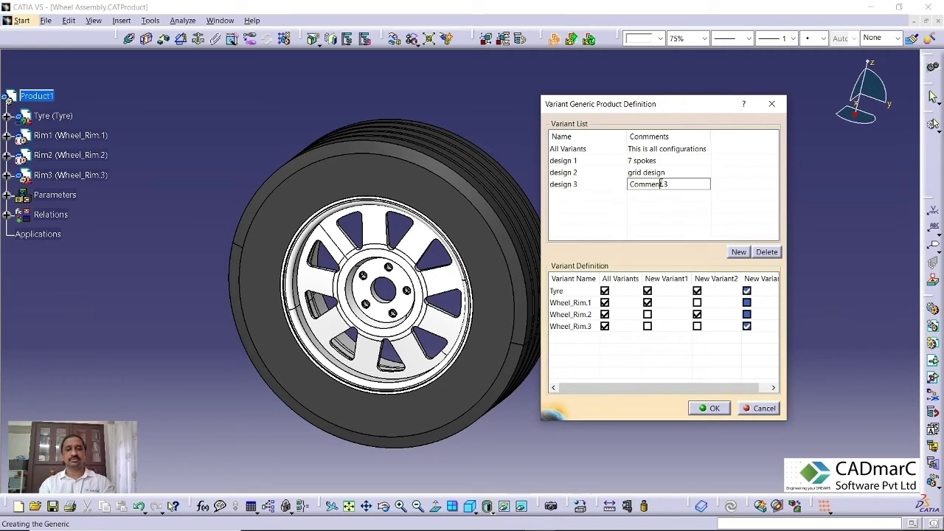
drag(669, 184, 598, 189)
text(9)
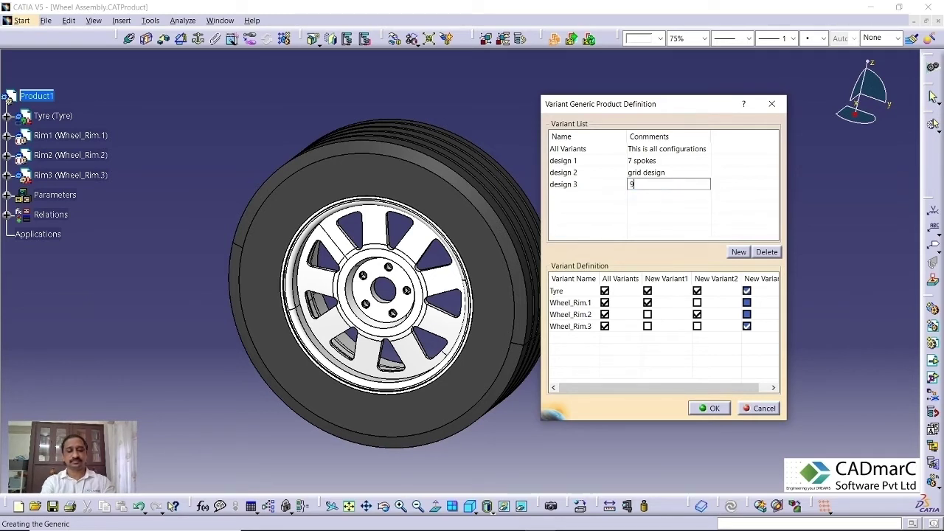
text( spo)
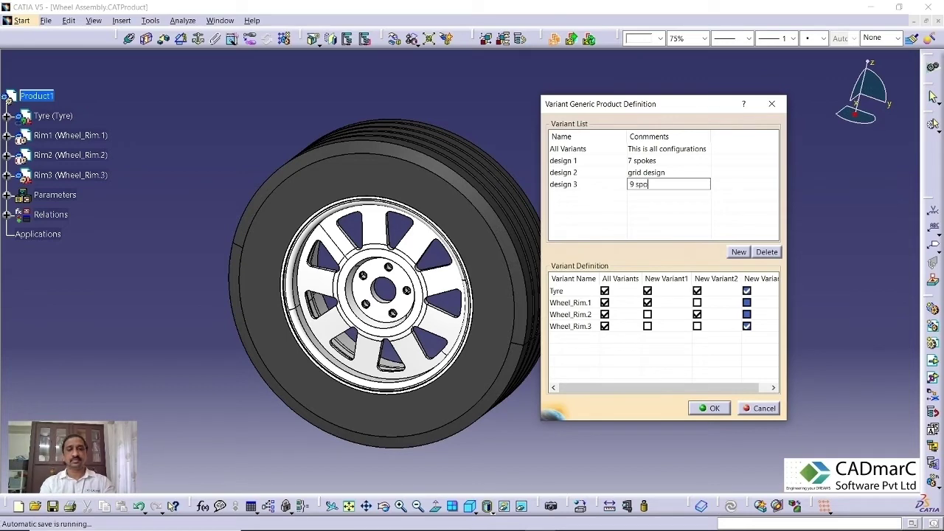
text(kes)
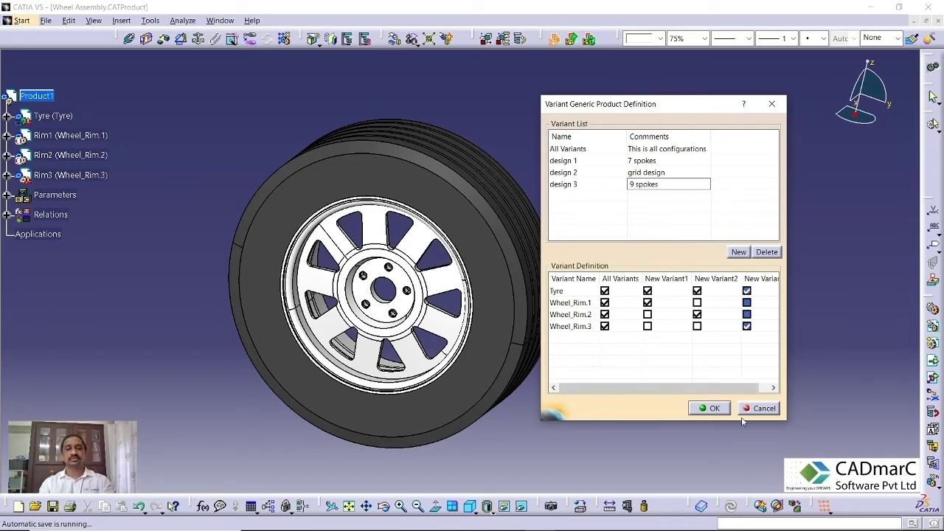
click(710, 408)
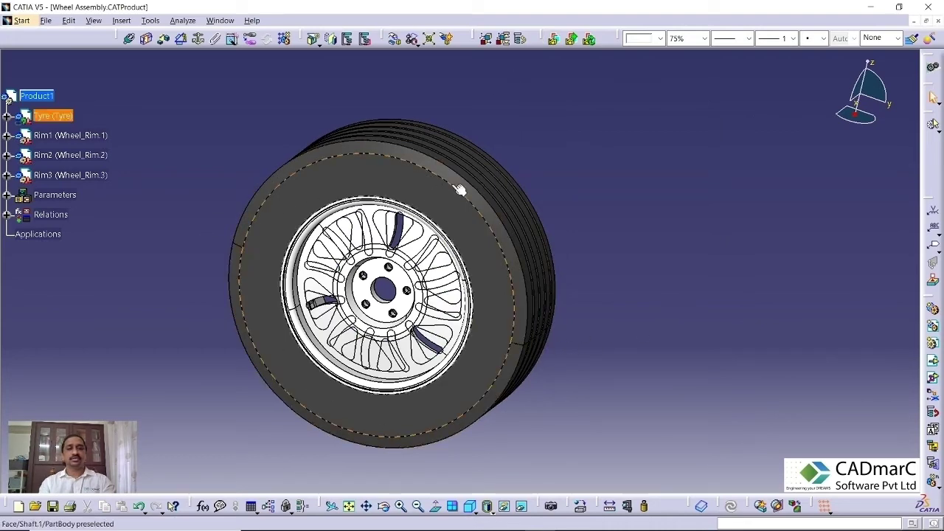
Reopen the variant definitions and preview the design 1, design 2 and design 3 rims.
middle_drag(586, 248, 602, 236)
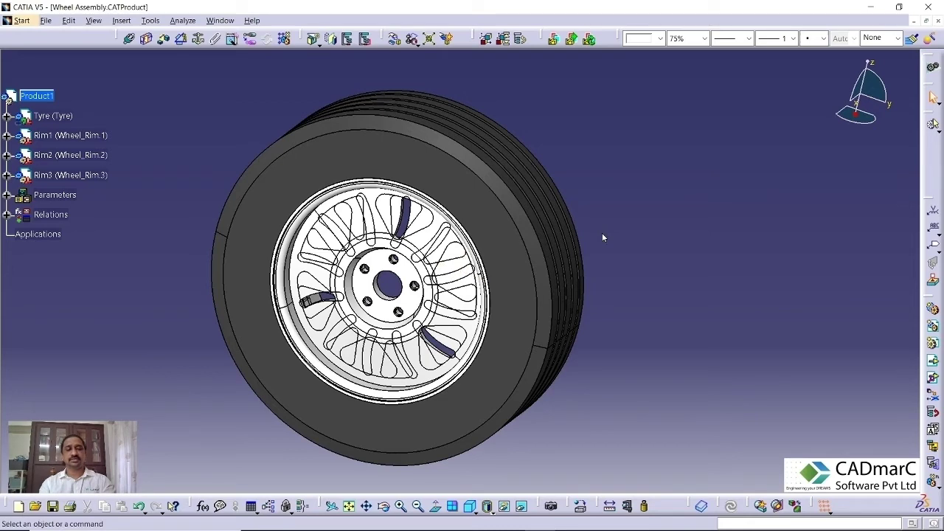
click(553, 38)
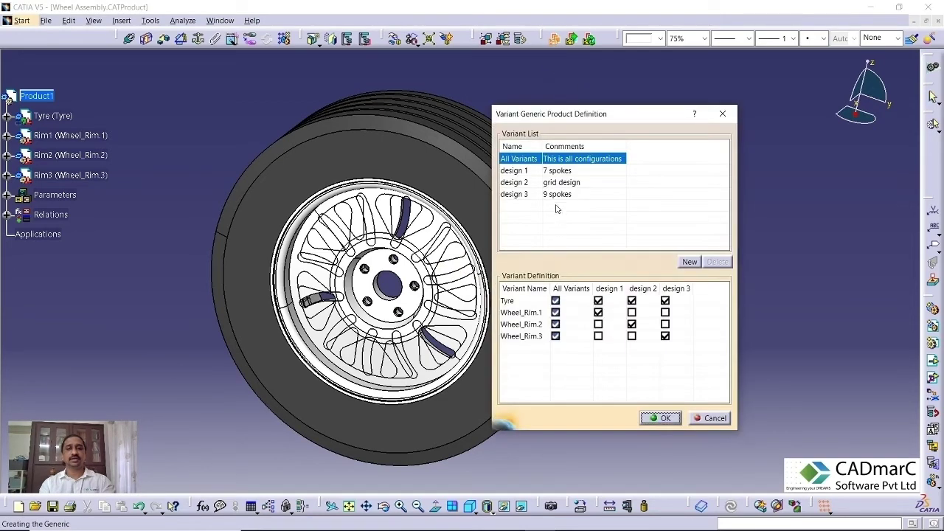
click(531, 170)
drag(560, 114, 632, 114)
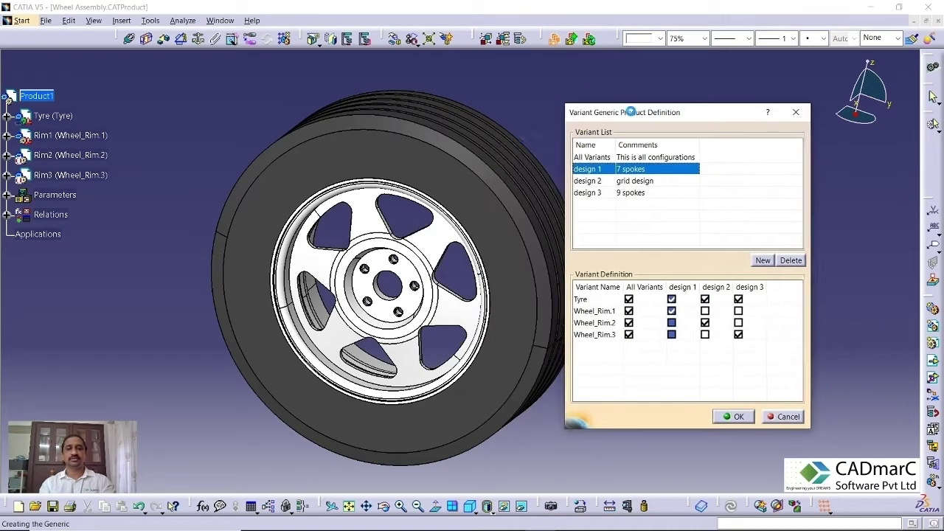
click(583, 183)
click(600, 194)
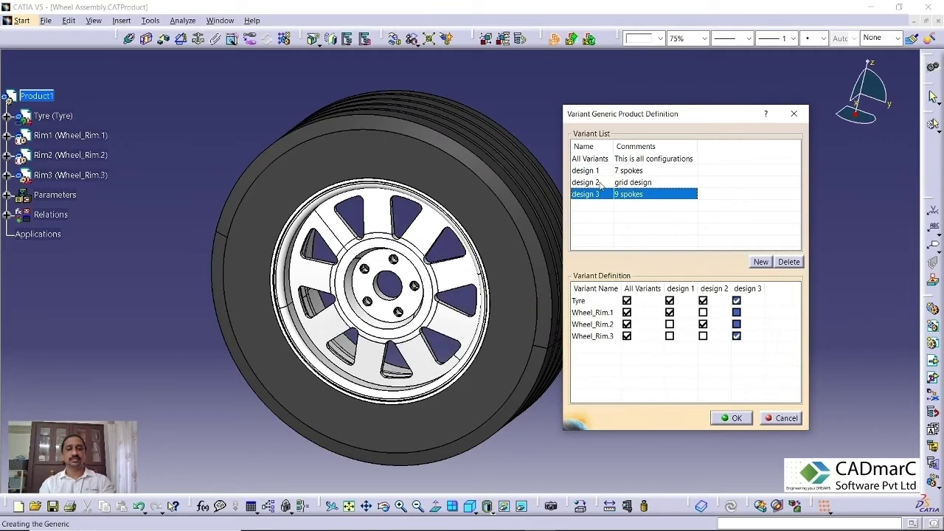
click(598, 183)
Cycle through the design 1–3 rim previews again, then confirm with OK.
click(598, 171)
click(598, 182)
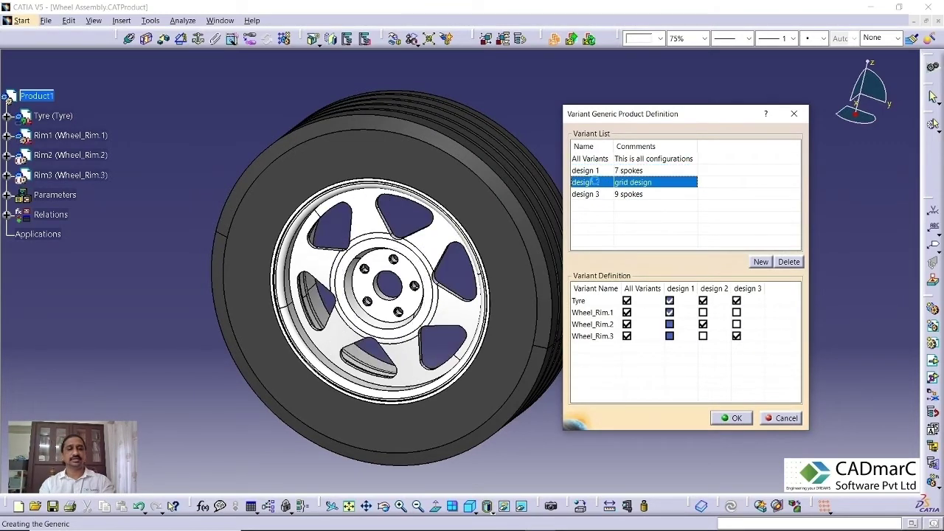
click(599, 194)
click(598, 182)
click(597, 171)
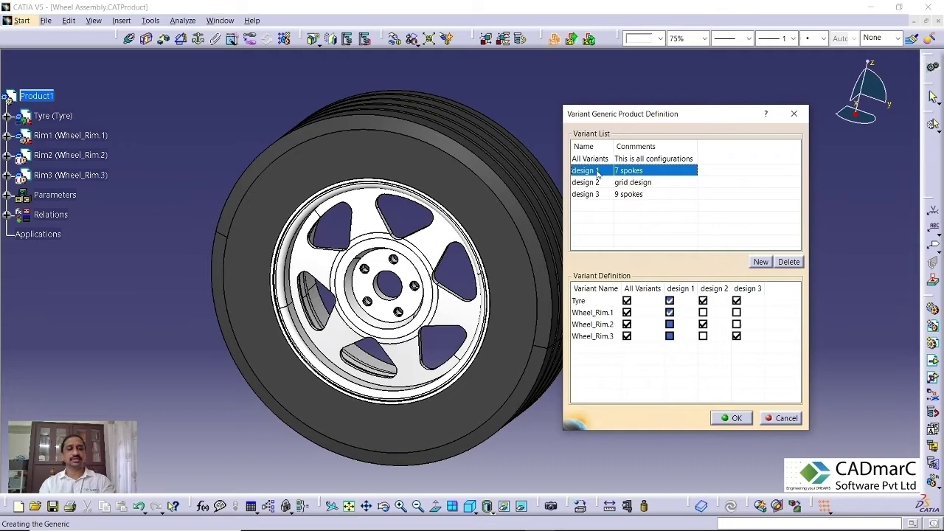
click(595, 183)
click(594, 194)
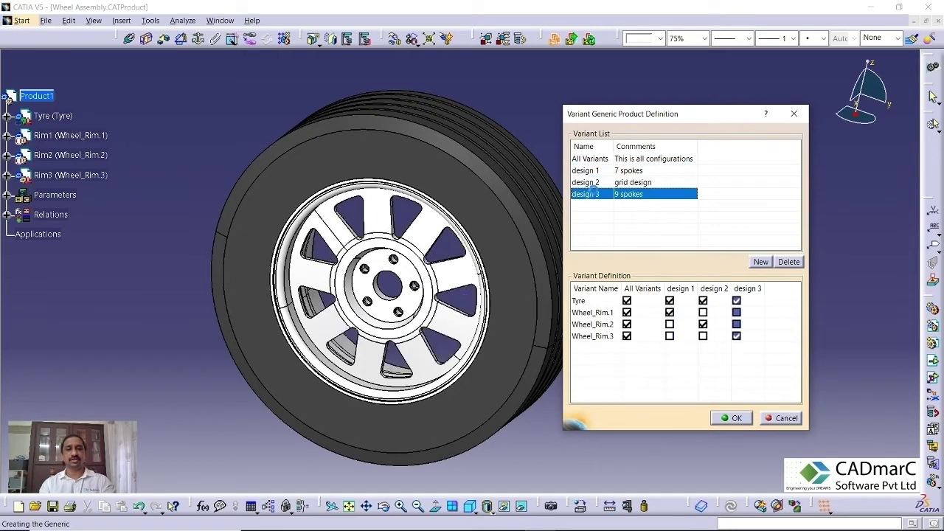
click(597, 171)
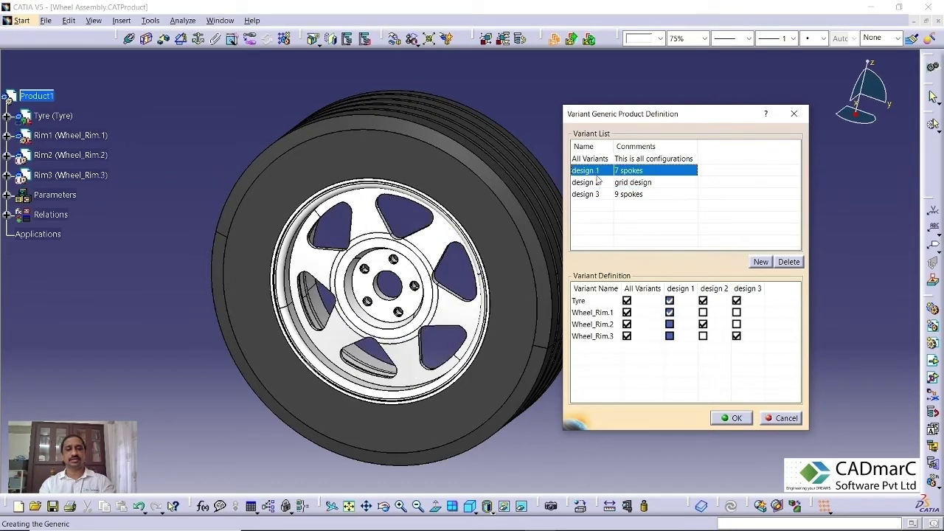
click(735, 419)
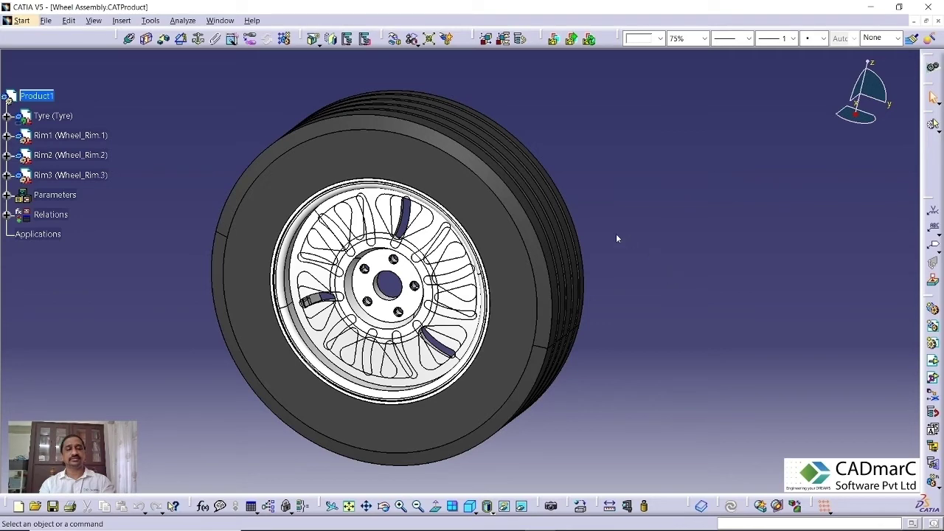
Close Wheel Assembly and create a new Assembly Design product, Product2.
click(938, 21)
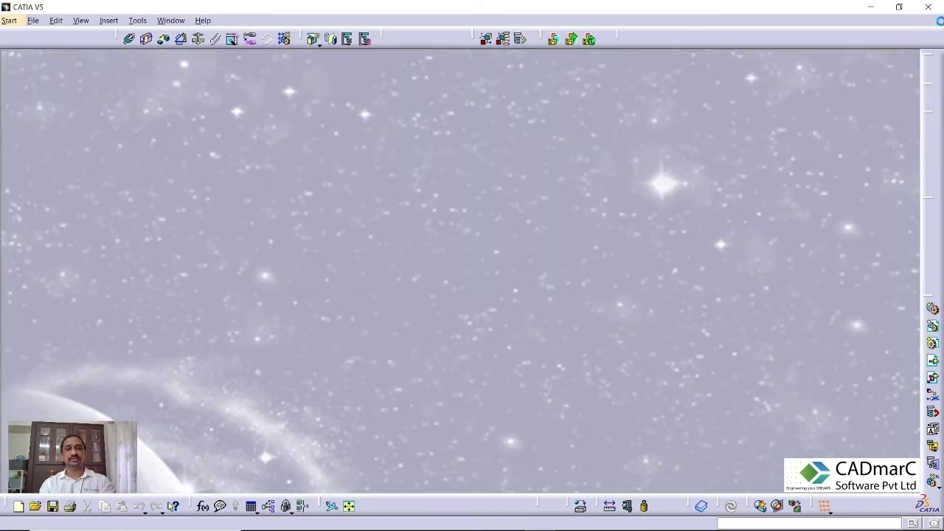
click(8, 20)
click(32, 55)
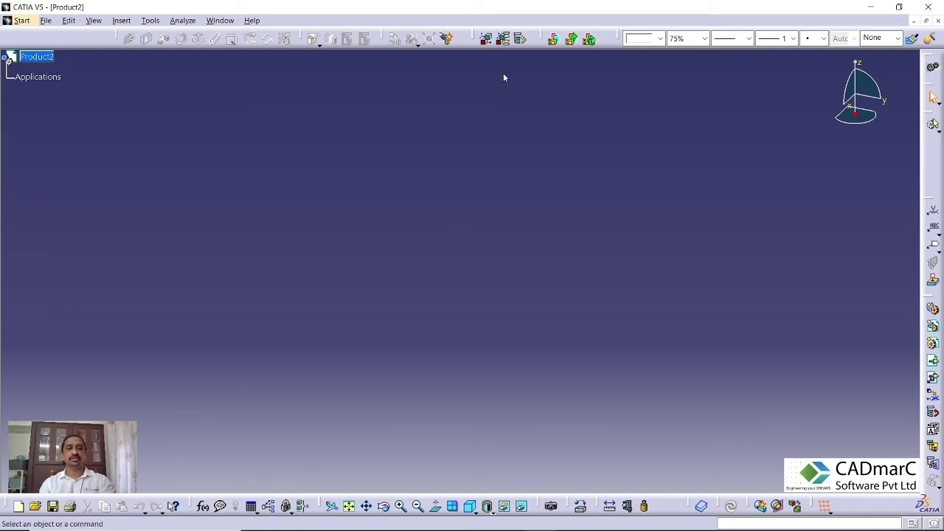
Instantiate the design 1 variant from Wheel Assembly.CATProduct into Product2 and zoom to fit.
click(571, 38)
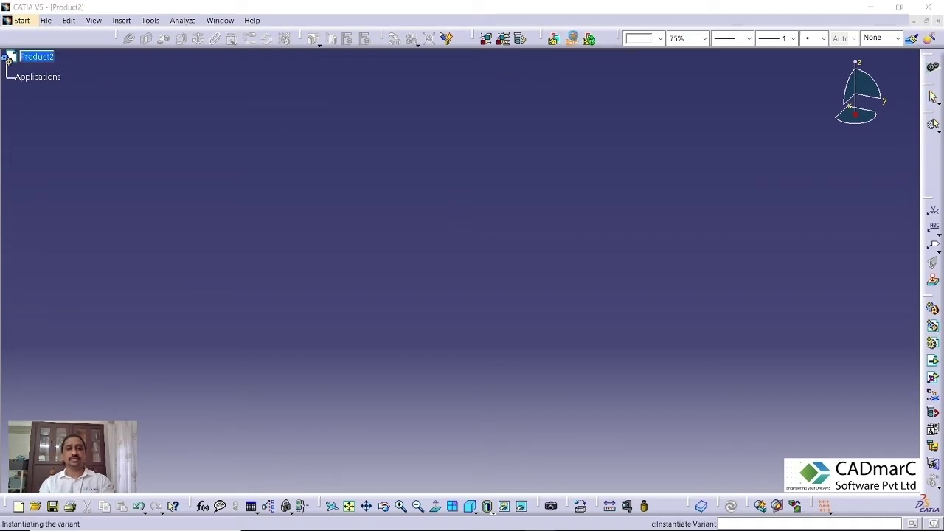
drag(686, 116, 561, 105)
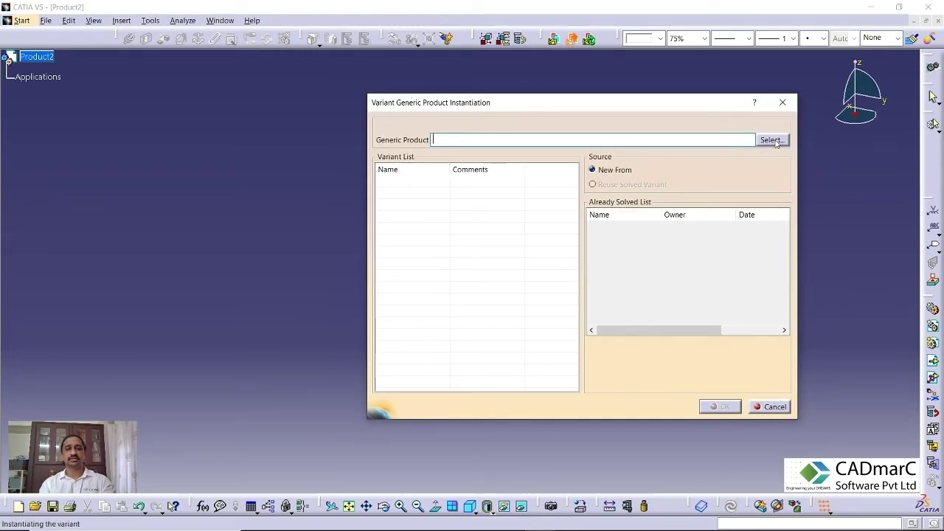
click(773, 140)
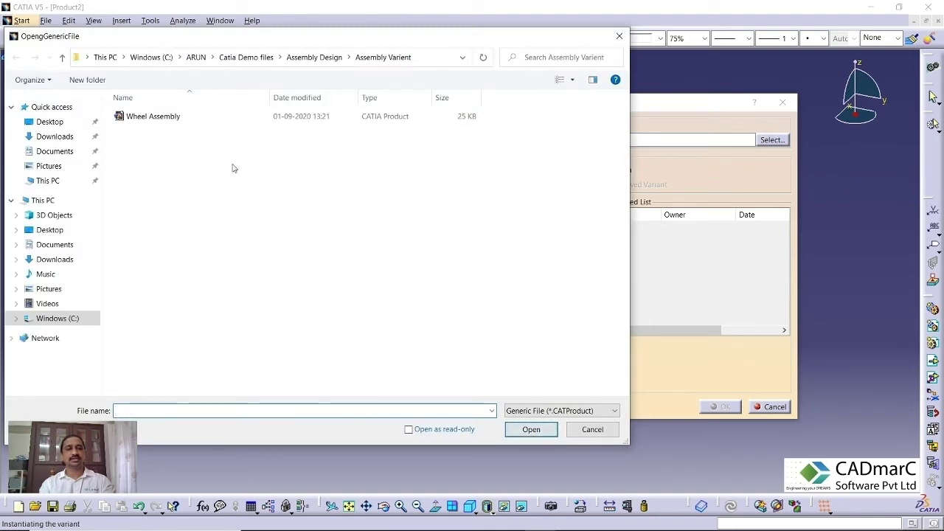
click(158, 117)
click(528, 428)
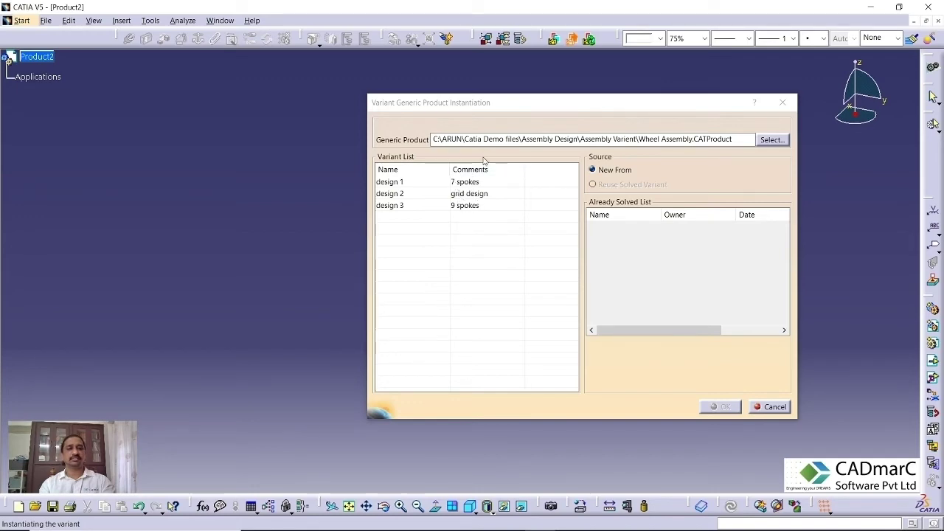
drag(472, 103, 566, 108)
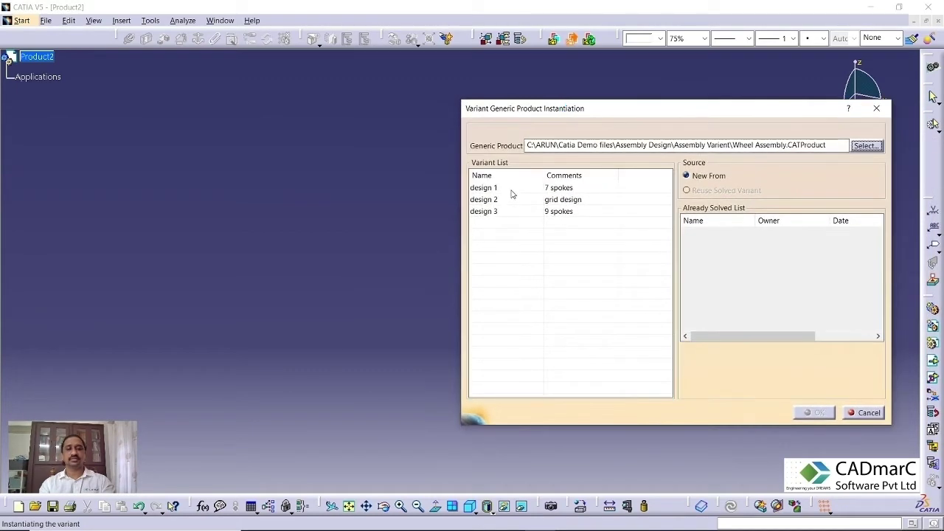
click(507, 190)
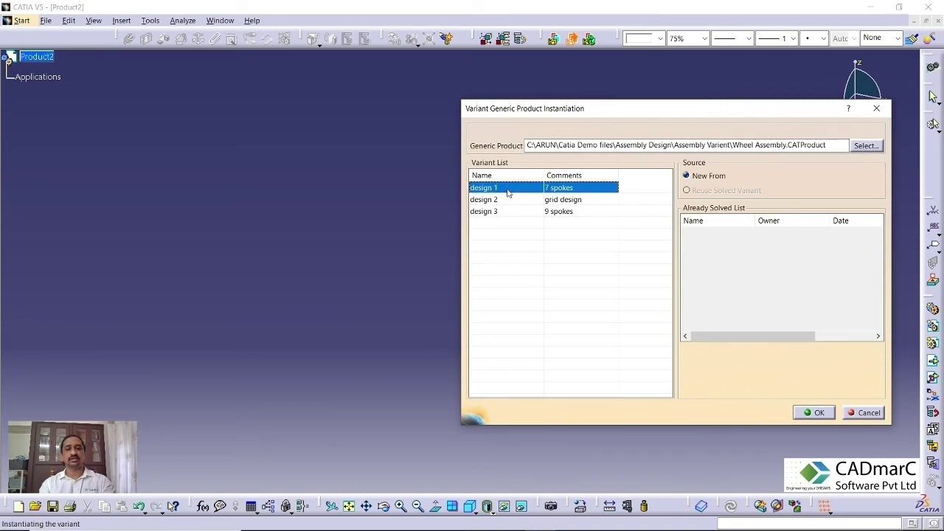
click(815, 413)
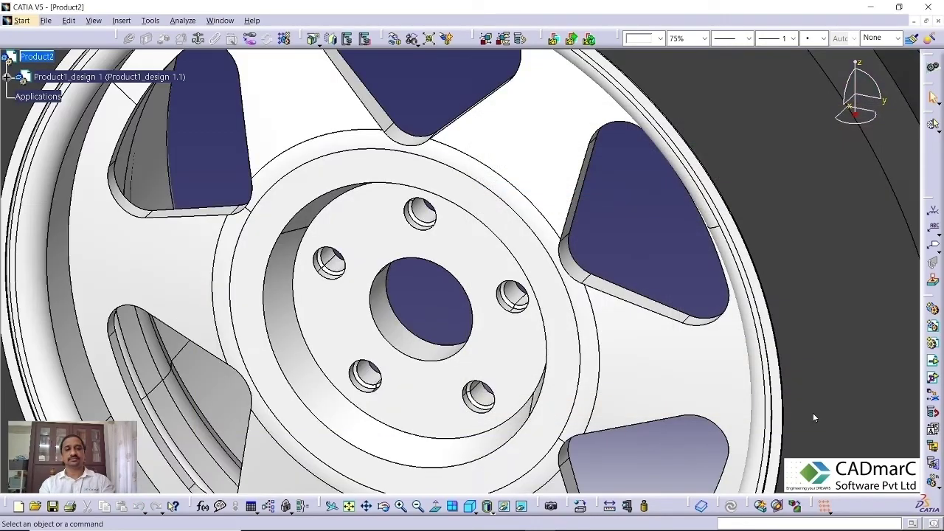
middle_drag(612, 236, 573, 342)
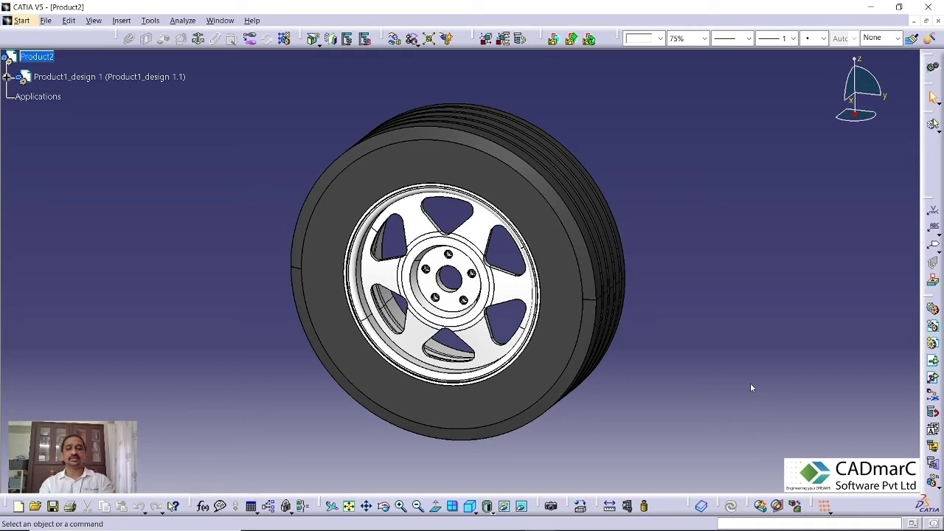
middle_drag(544, 371, 687, 142)
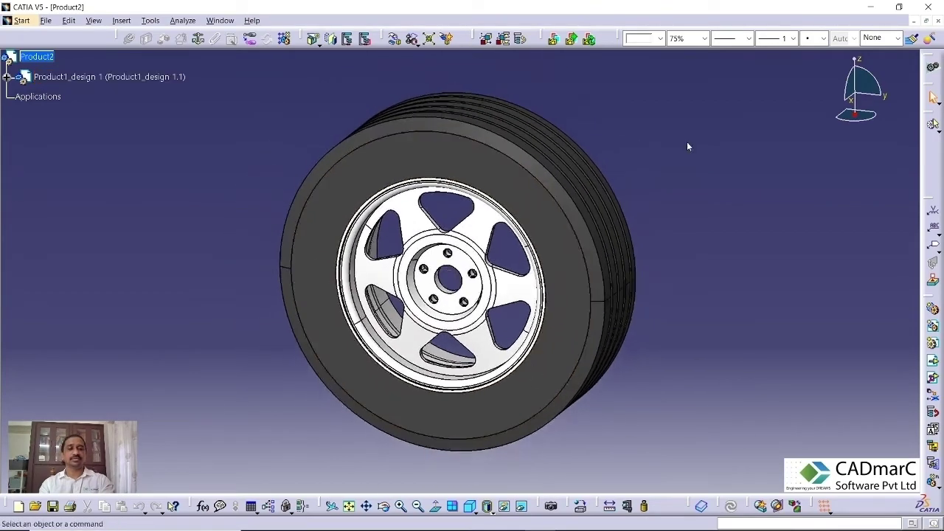
Swap Product1_design 1 for the design 2 variant from Wheel Assembly.CATProduct.
click(169, 79)
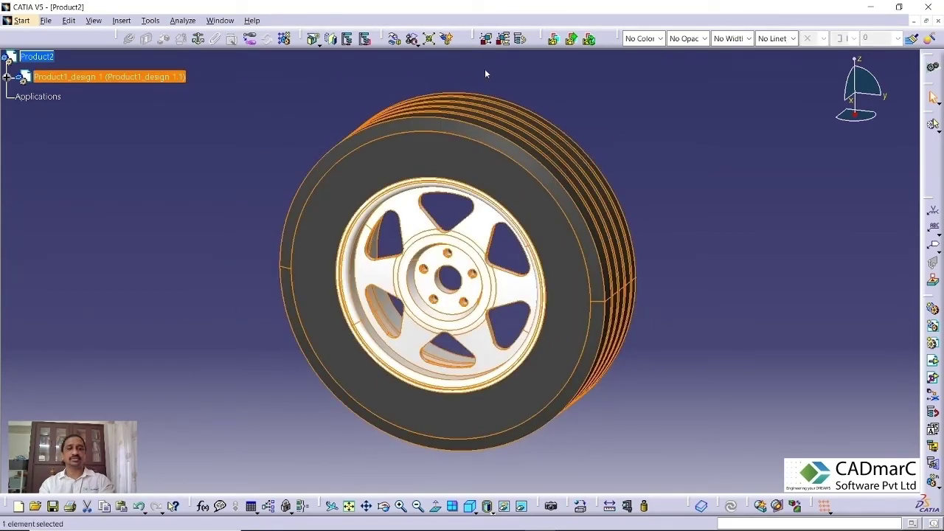
click(589, 40)
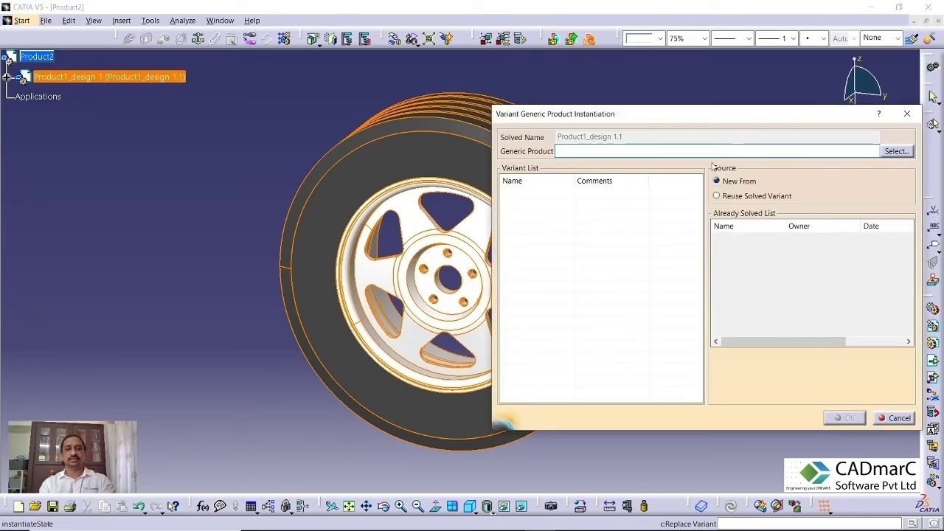
click(902, 151)
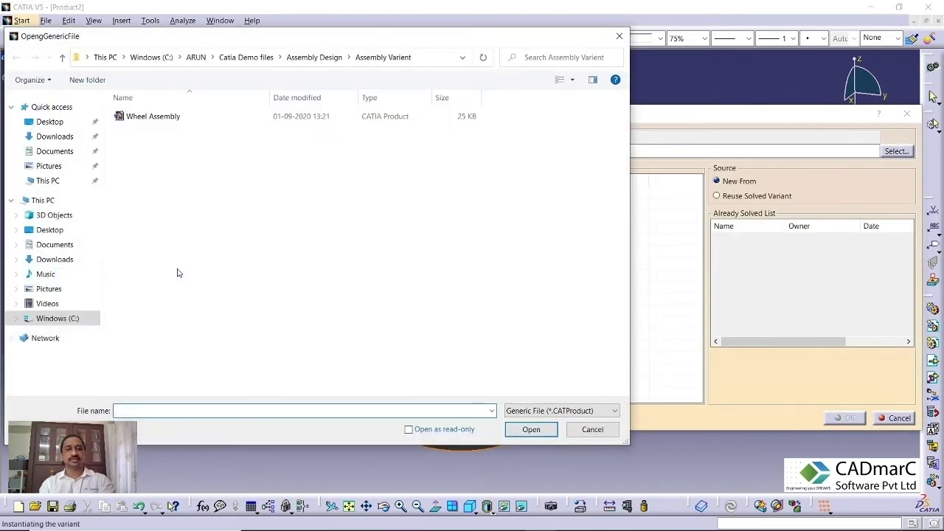
click(153, 116)
click(531, 429)
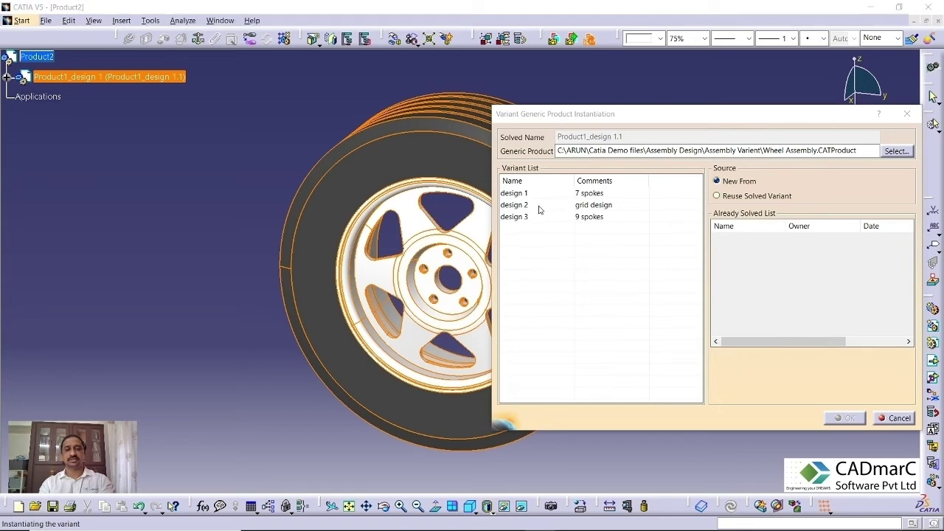
click(539, 209)
click(845, 418)
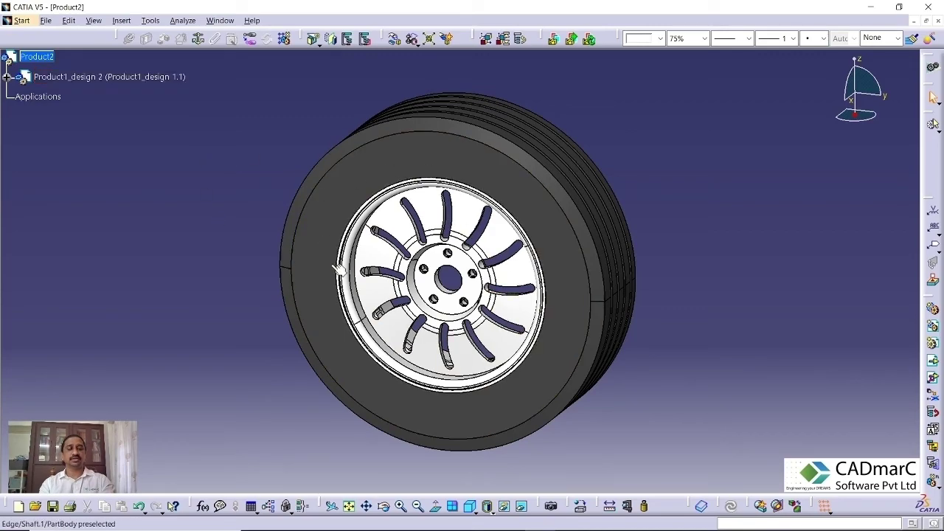
middle_drag(618, 372, 672, 408)
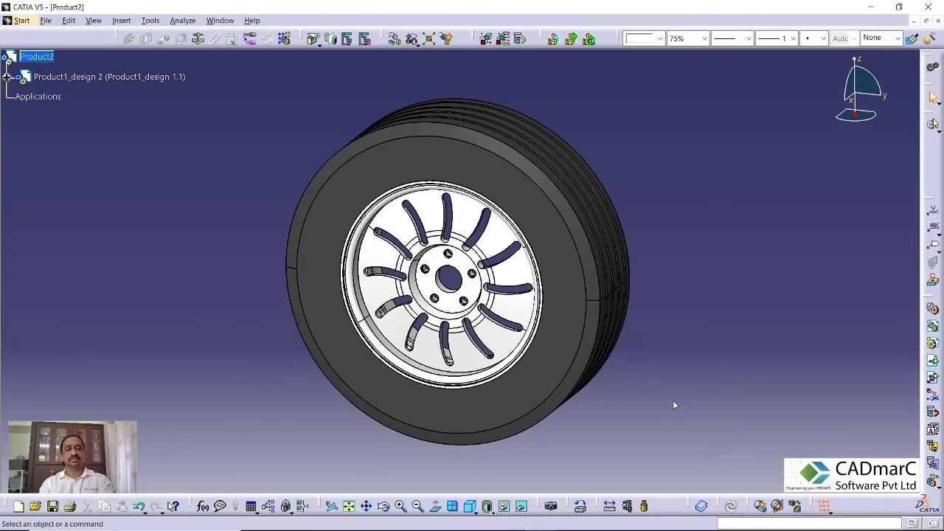